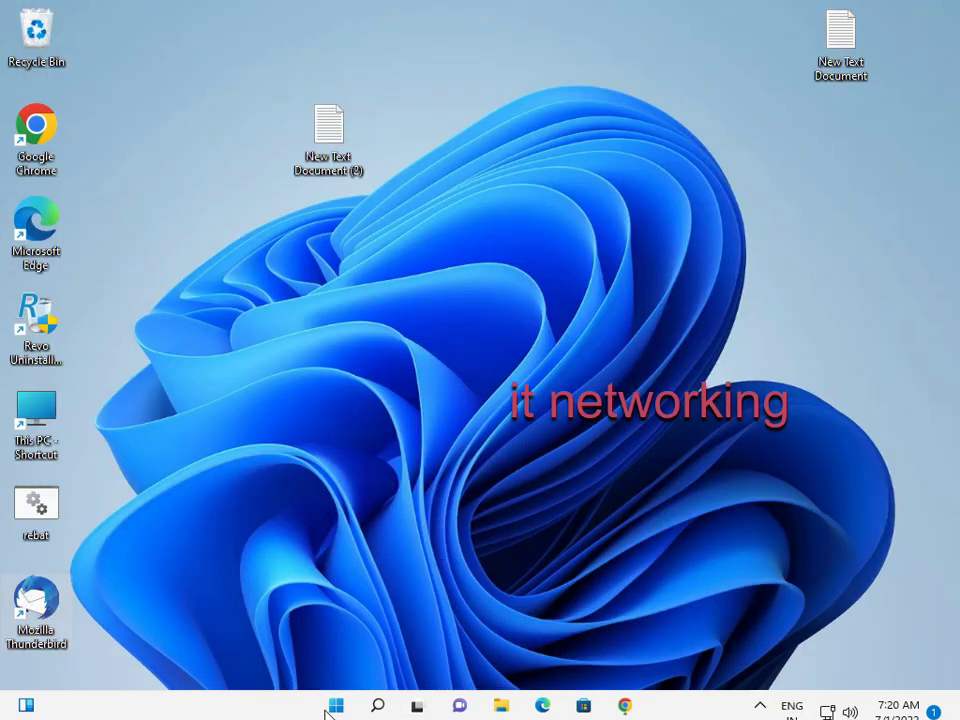
# Step: Run the Windows Update troubleshooter from Settings > System > Troubleshoot > Other troubleshooters
pyautogui.click(335, 706)
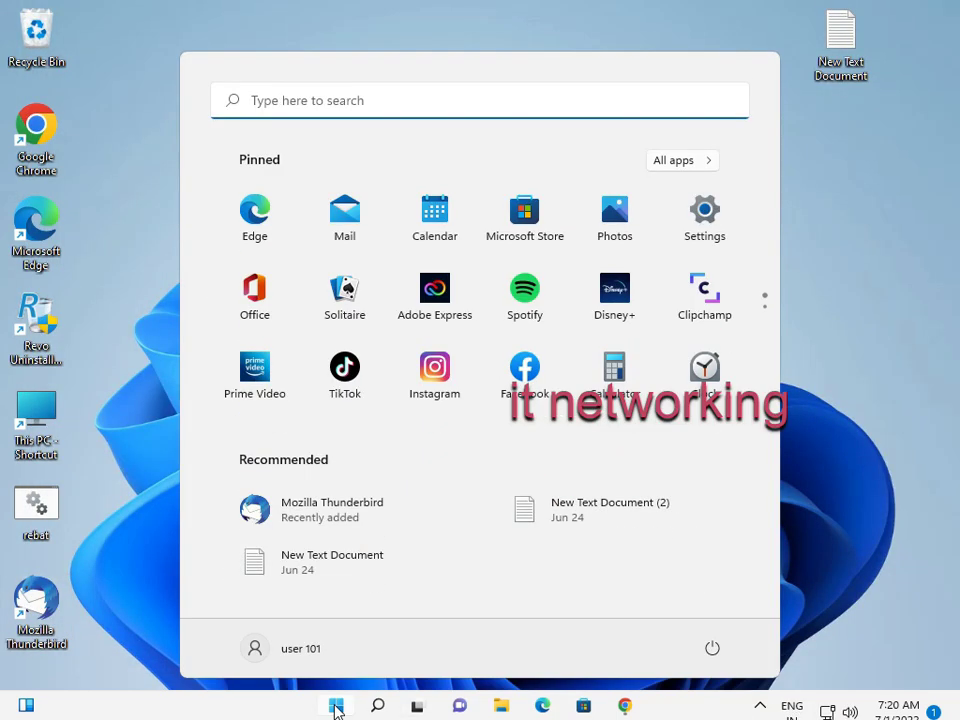
pyautogui.click(702, 212)
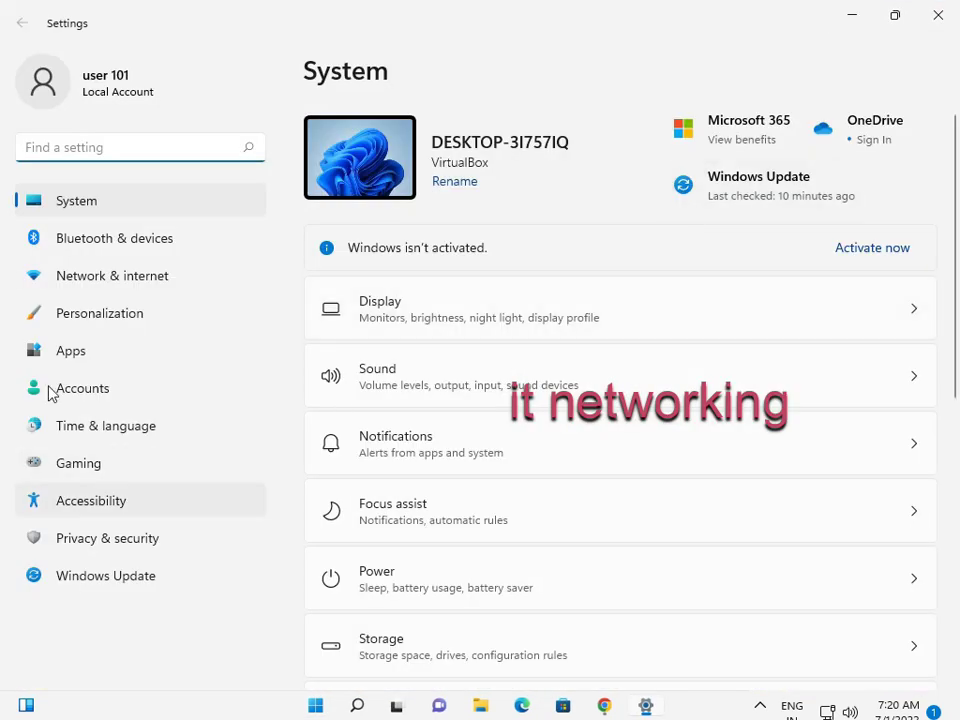
pyautogui.scroll(-5, 444, 495)
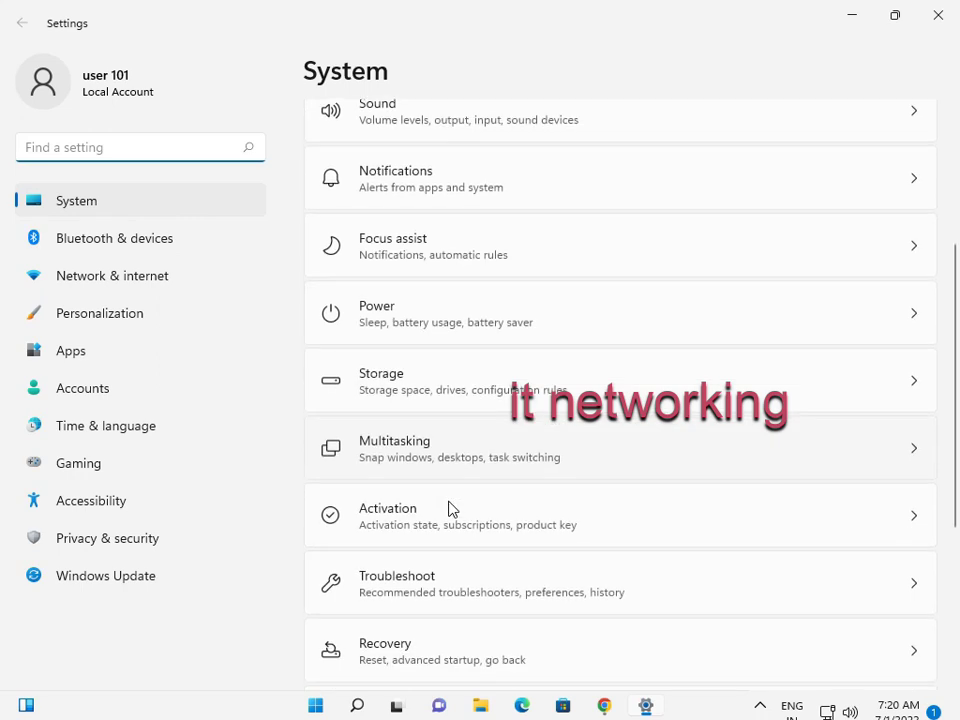
pyautogui.click(430, 493)
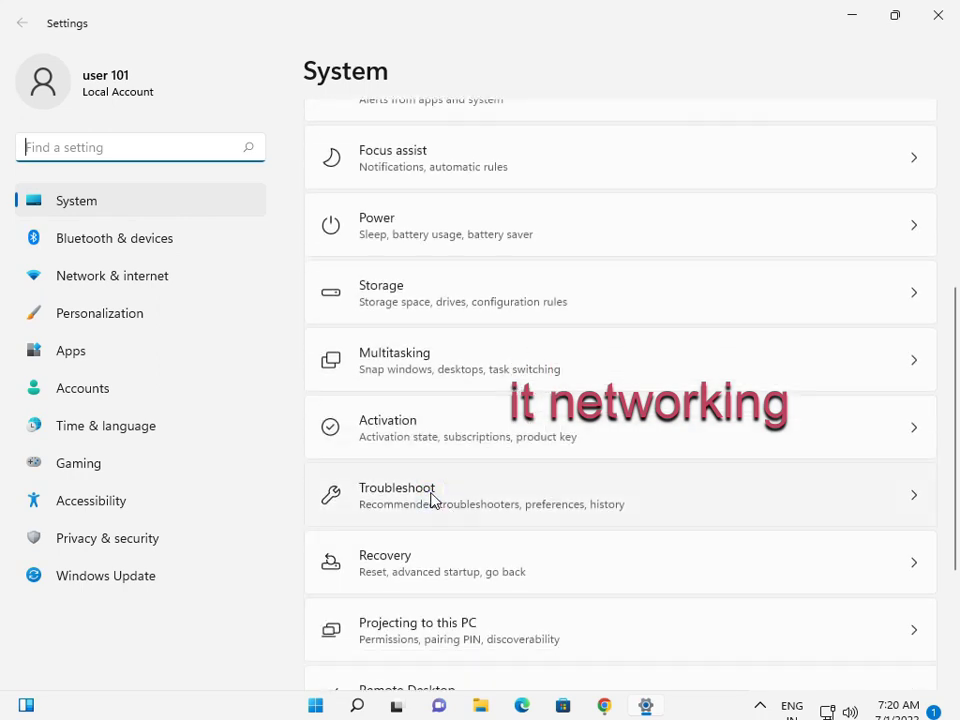
pyautogui.click(439, 319)
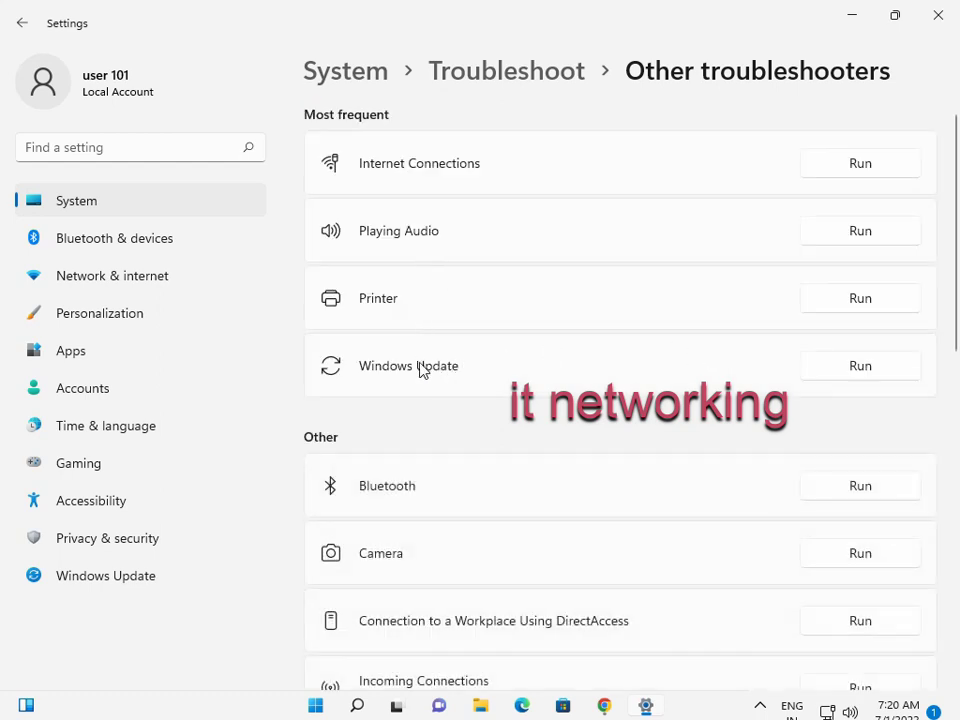
pyautogui.click(856, 382)
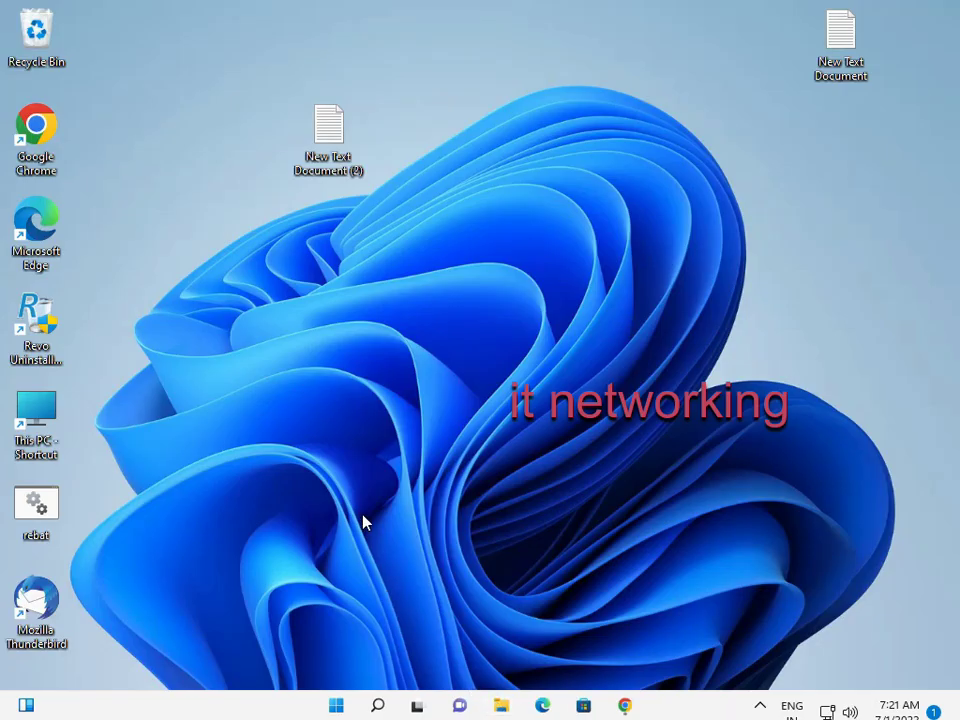
# Step: Browse File Explorer from Local Disk (C:) through Windows into SoftwareDistribution
pyautogui.press('super+e')
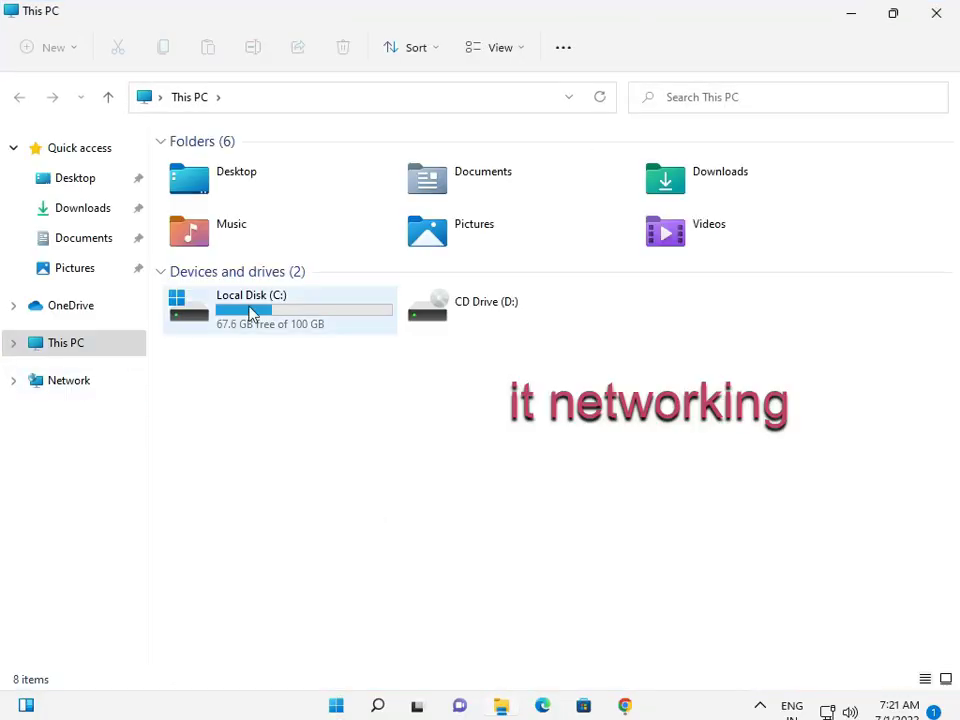
pyautogui.doubleClick(285, 298)
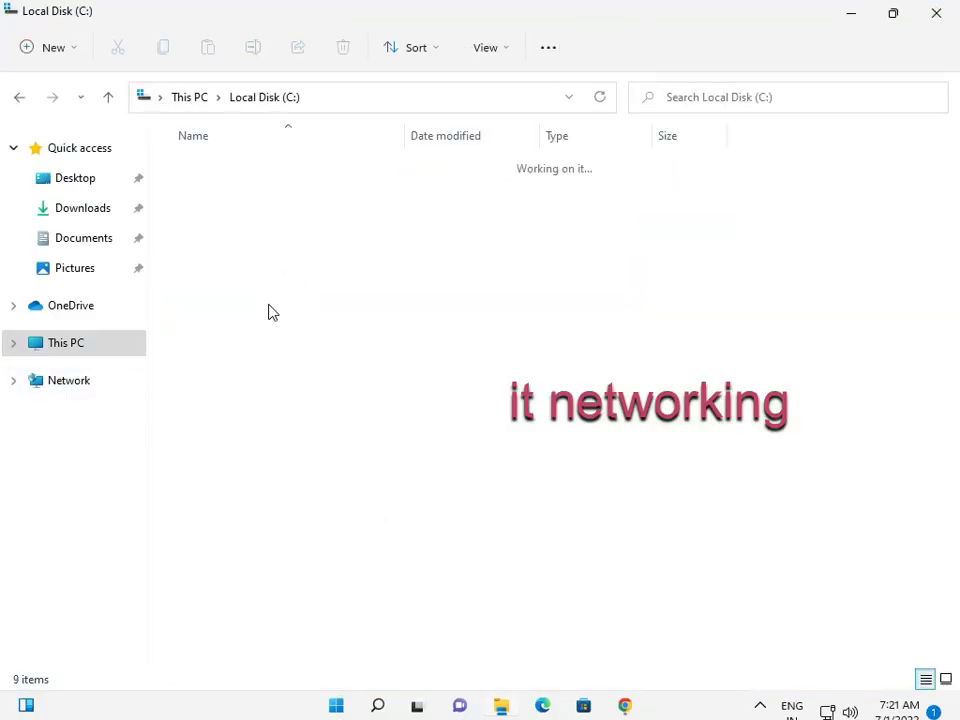
pyautogui.doubleClick(221, 400)
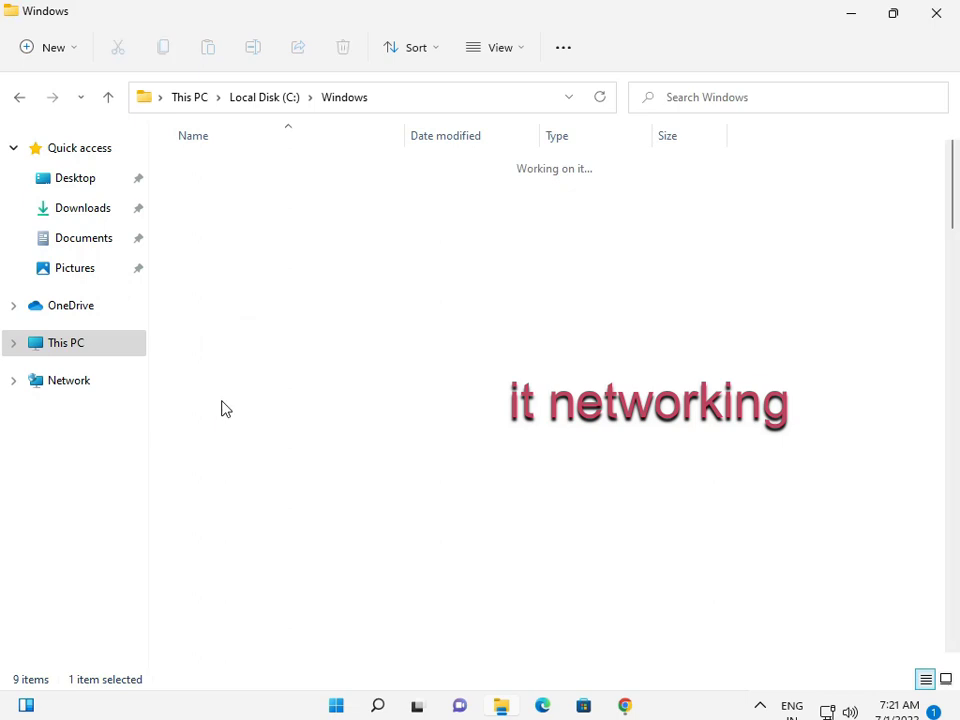
pyautogui.click(223, 405)
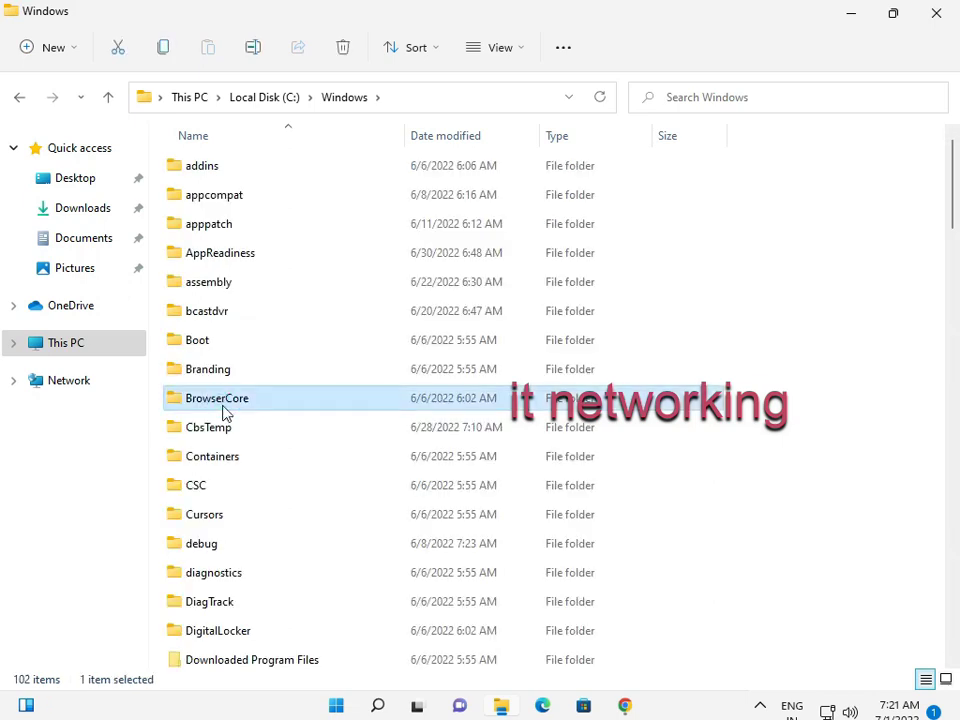
pyautogui.press('s')
pyautogui.press('s')
pyautogui.press('s')
pyautogui.press('s')
pyautogui.press('s')
pyautogui.press('s')
pyautogui.press('s')
pyautogui.press('s')
pyautogui.press('s')
pyautogui.press('s')
pyautogui.press('s')
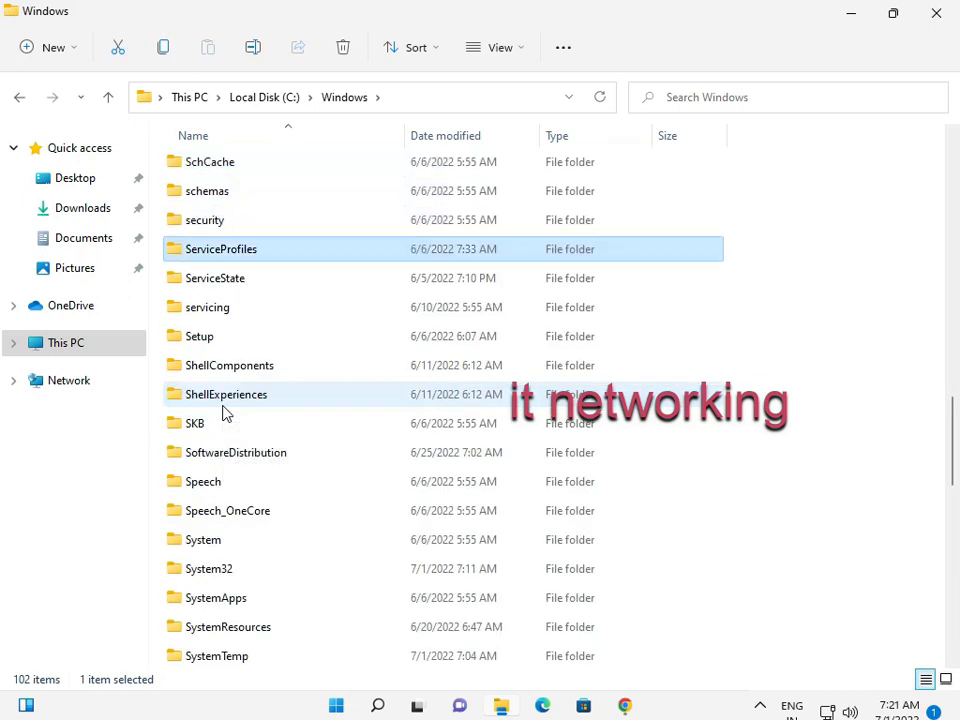
pyautogui.press('s')
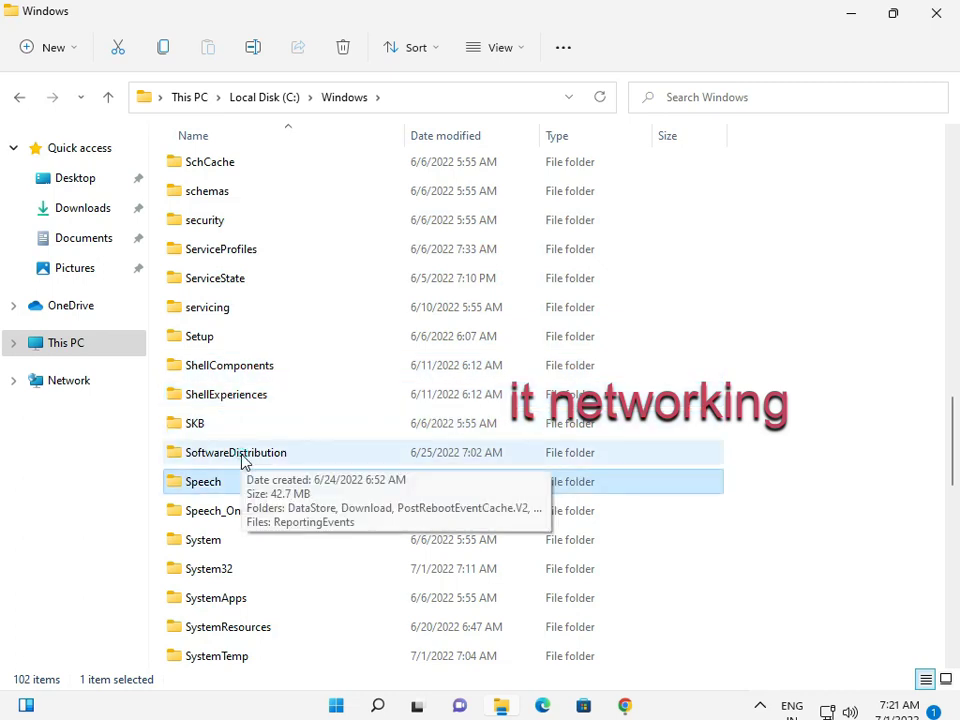
pyautogui.click(242, 455)
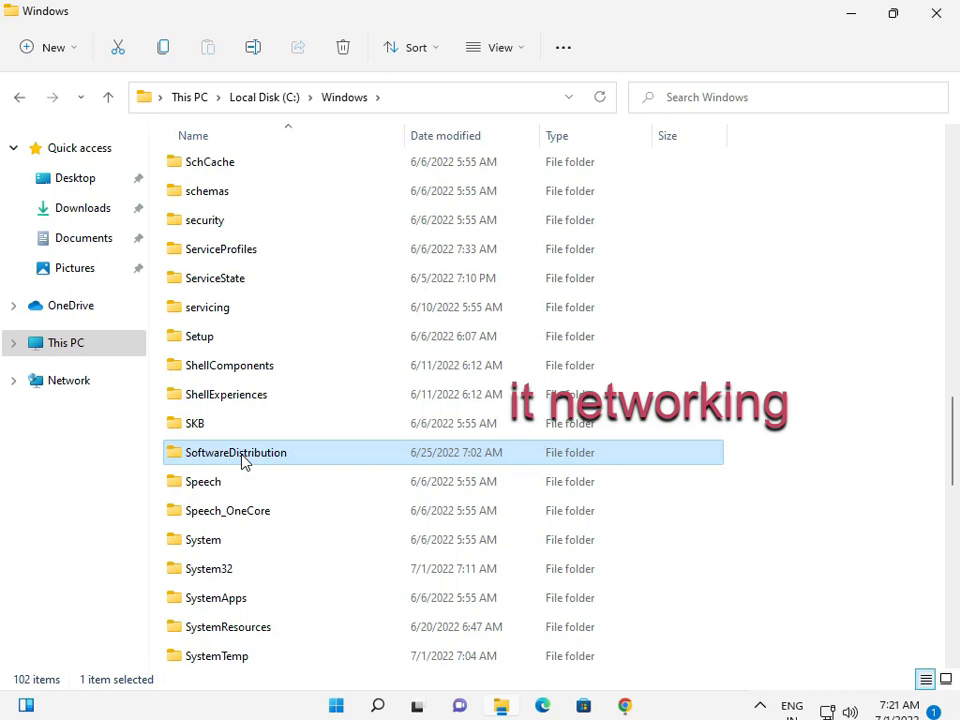
pyautogui.doubleClick(242, 458)
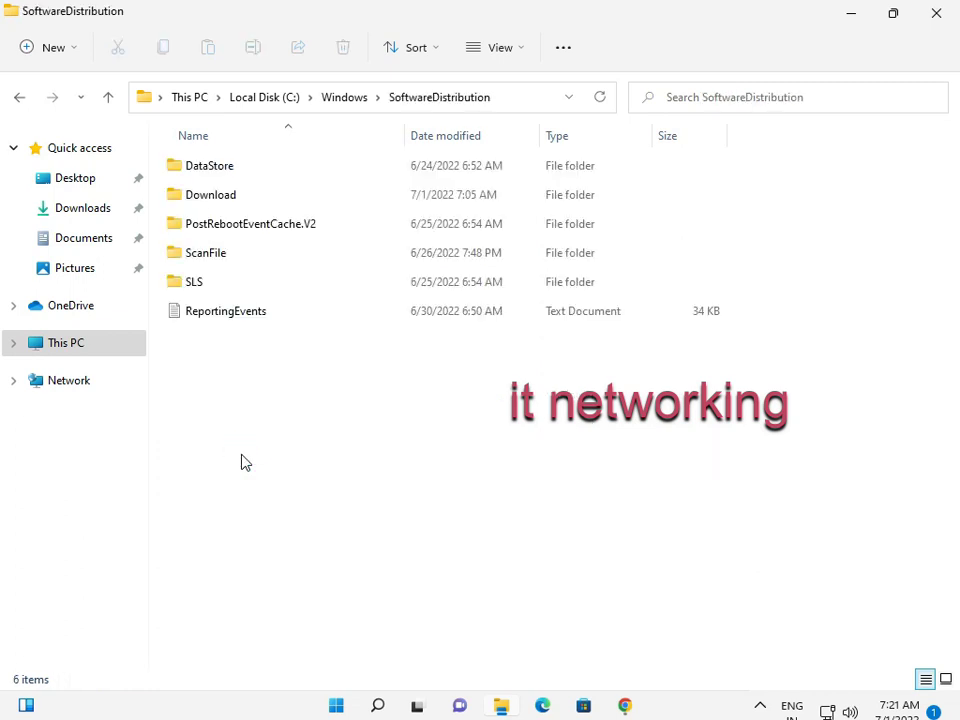
# Step: Permanently delete all three DataStore items with admin permission, skipping the files in use
pyautogui.doubleClick(243, 173)
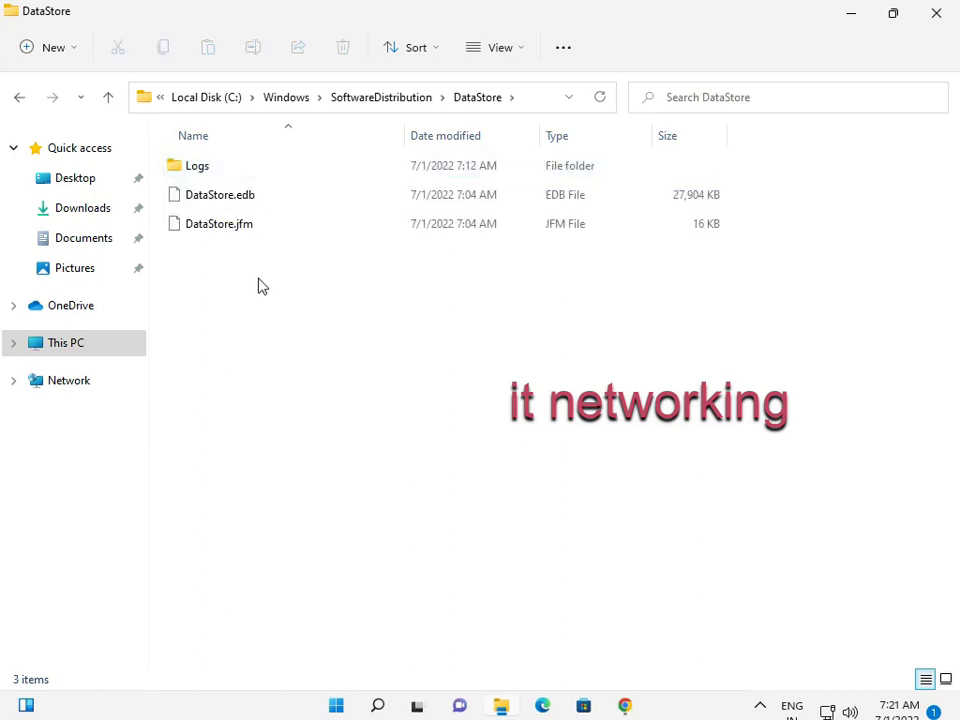
pyautogui.hotkey('ctrl', 'a')
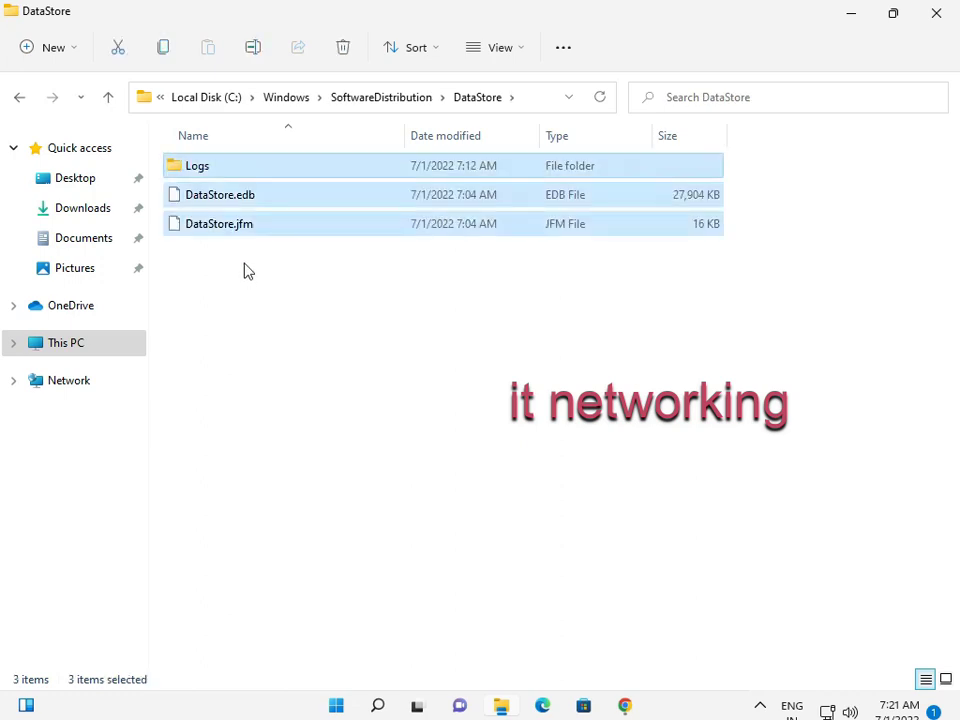
pyautogui.hotkey('shift', 'Delete')
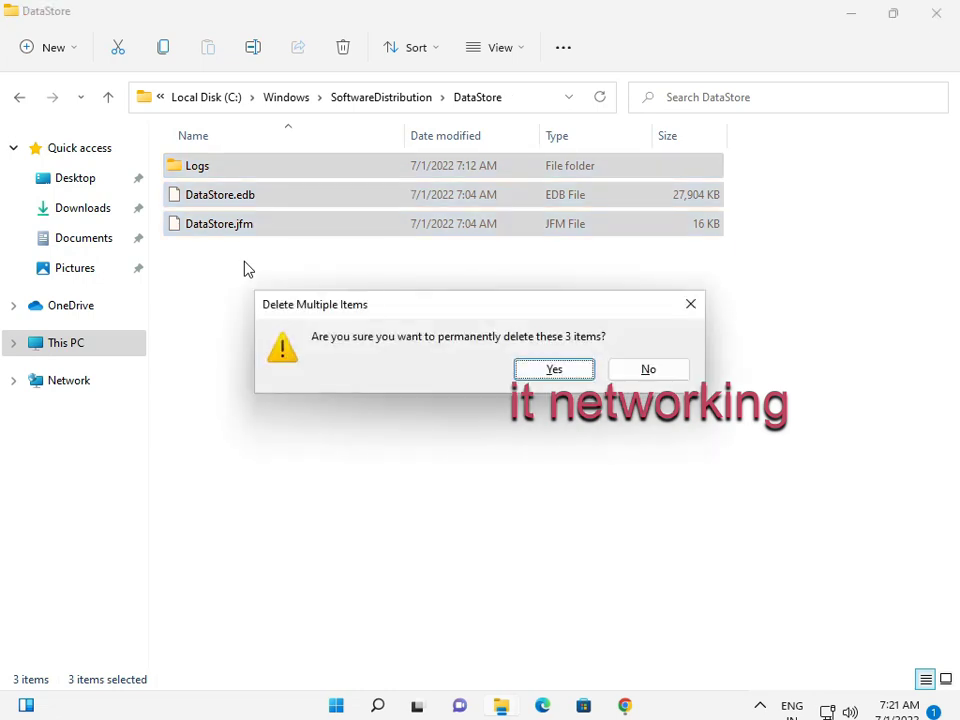
pyautogui.press('Return')
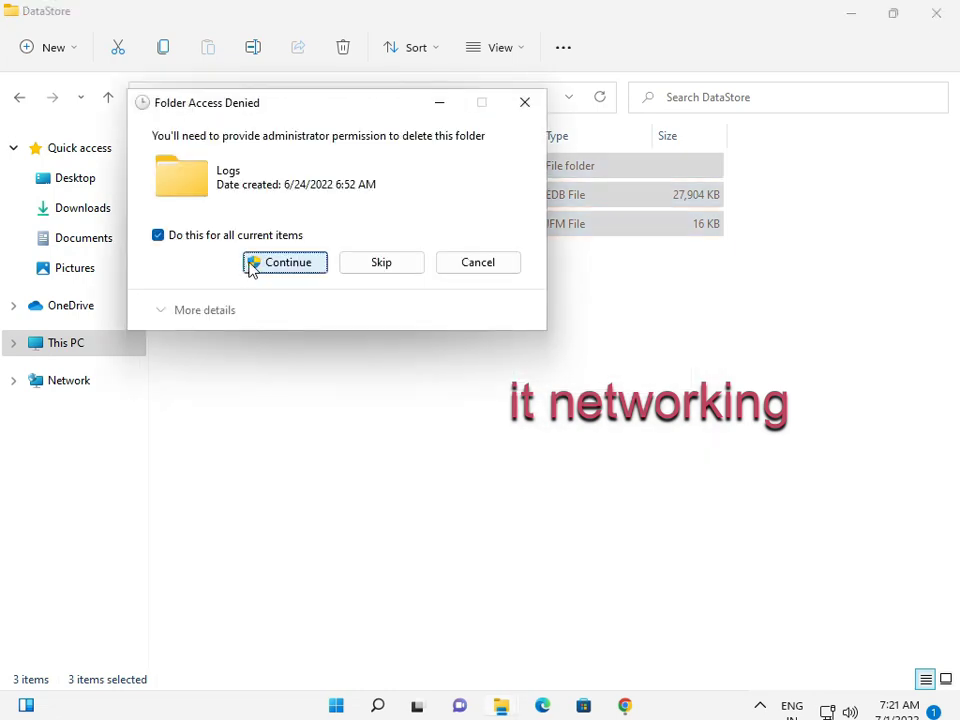
pyautogui.click(252, 264)
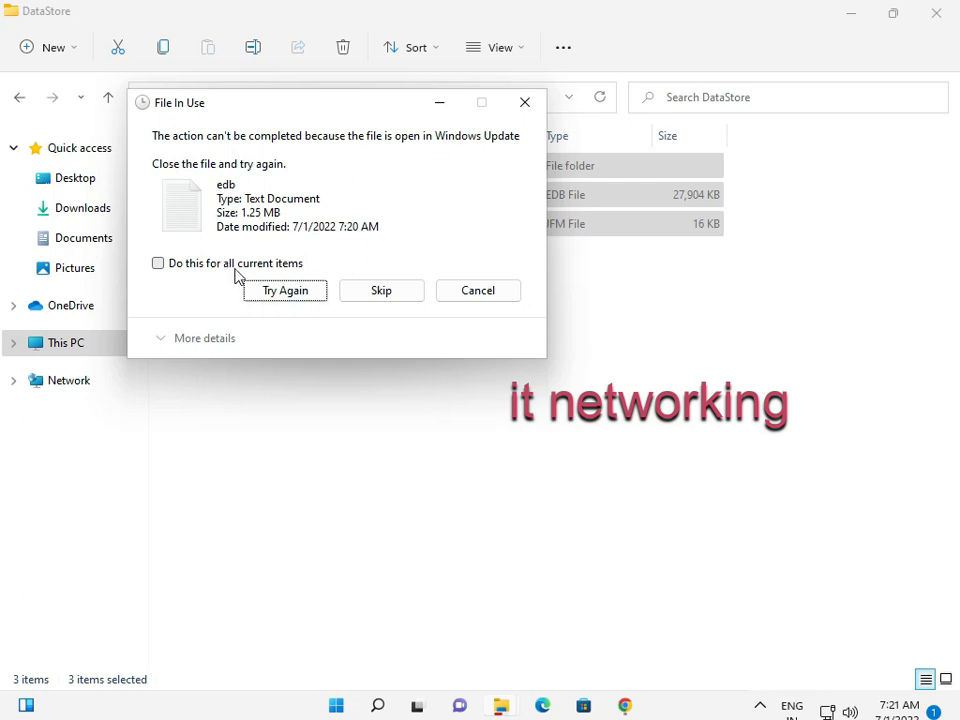
pyautogui.click(236, 265)
pyautogui.click(343, 291)
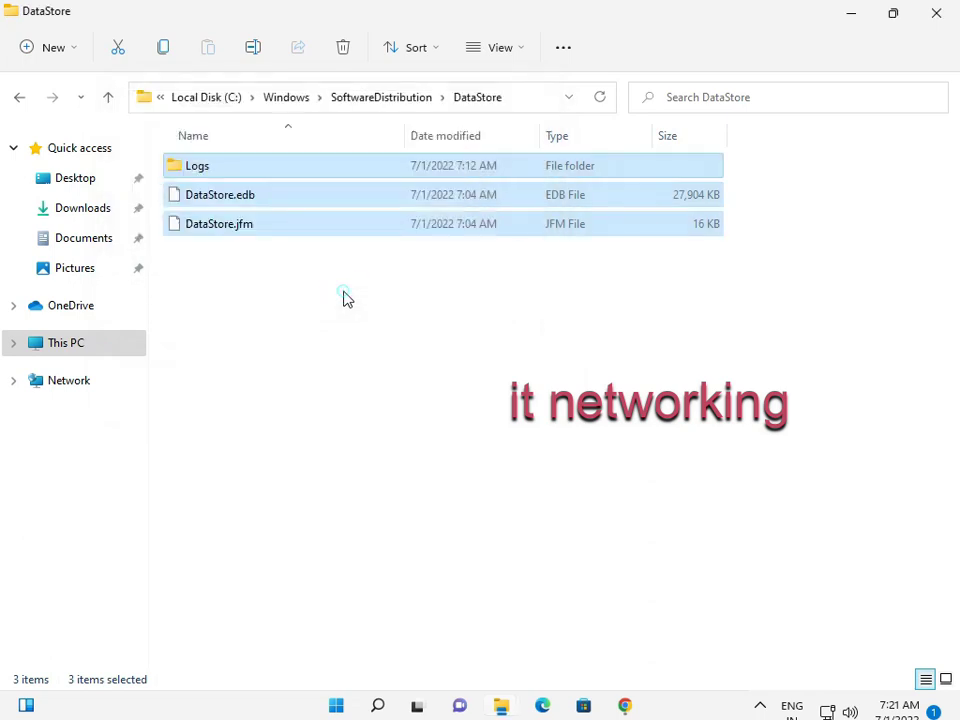
# Step: Try repeatedly to delete DataStore.edb, cancelling when it stays blocked as in use
pyautogui.click(343, 297)
pyautogui.click(252, 197)
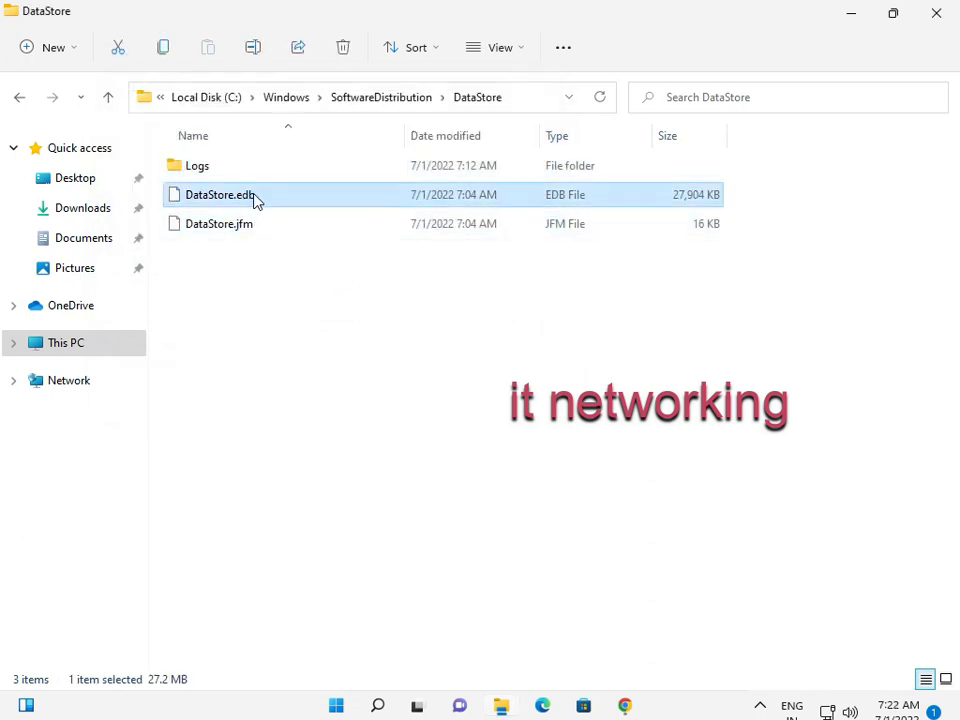
pyautogui.press('Delete')
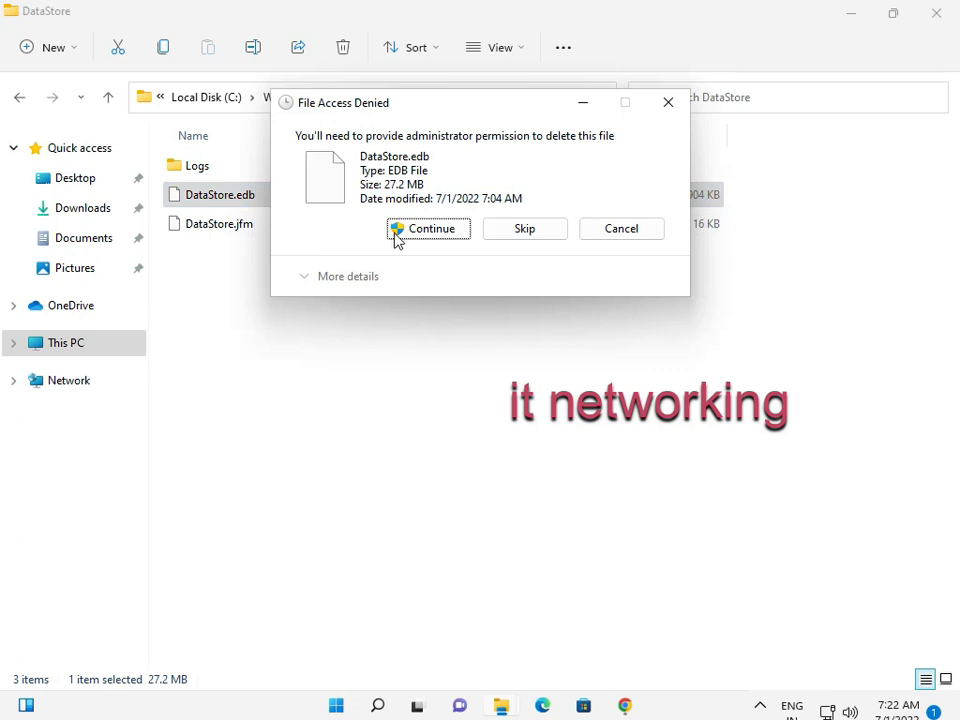
pyautogui.click(418, 237)
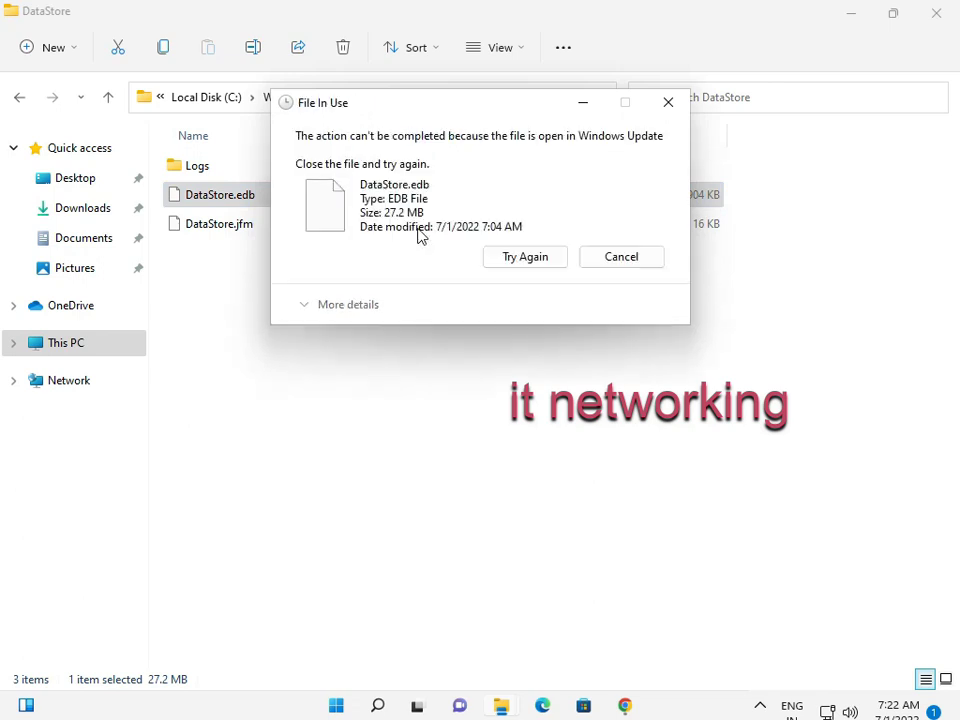
pyautogui.click(617, 256)
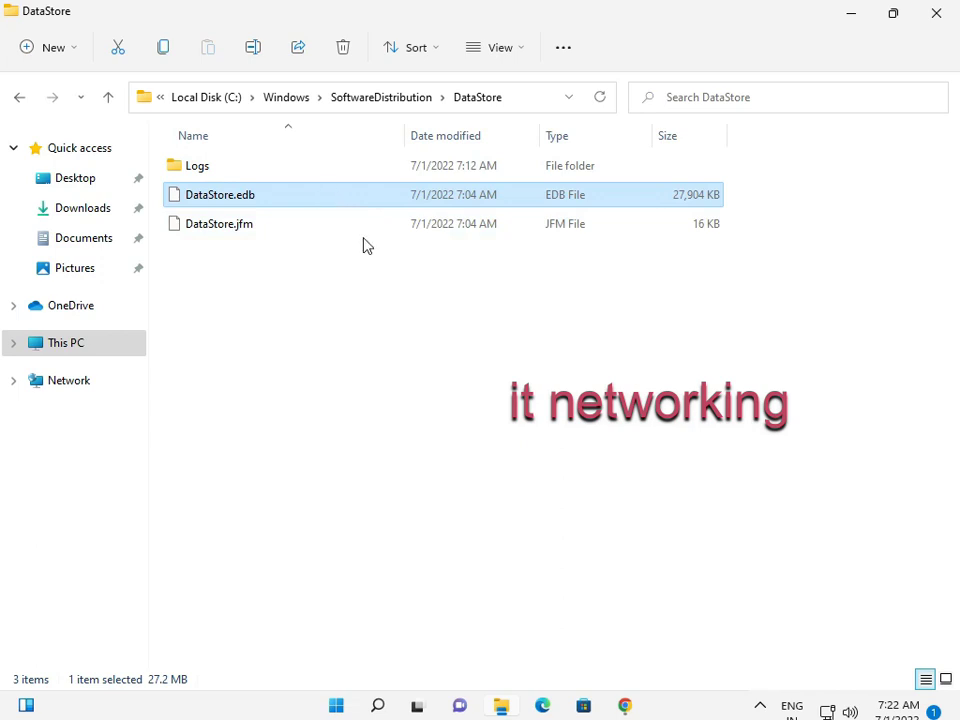
pyautogui.hotkey('shift', 'F10')
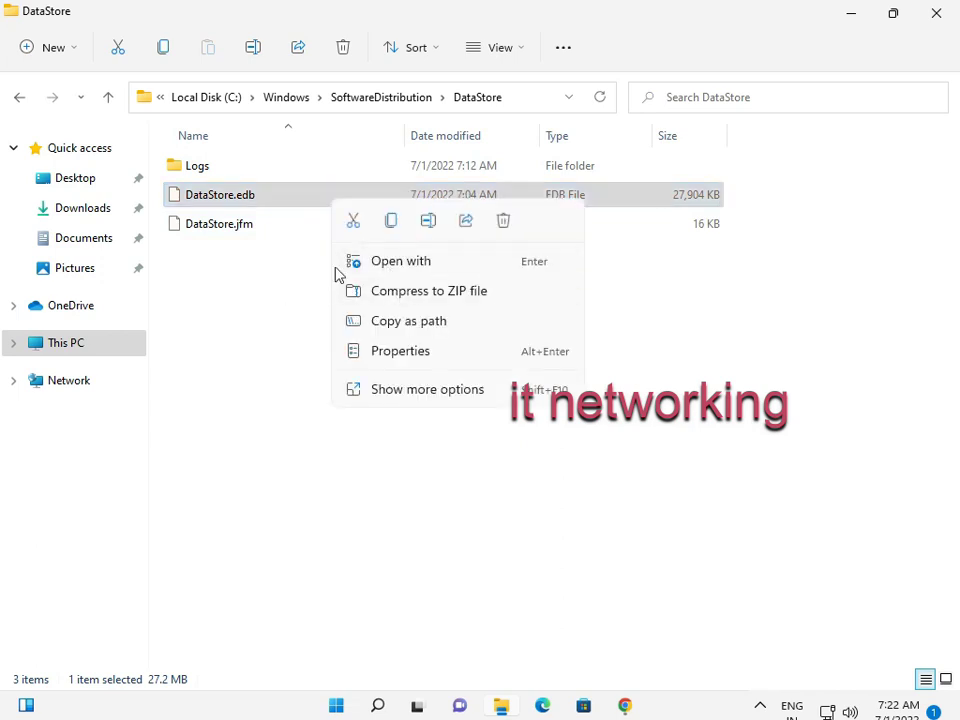
pyautogui.click(501, 224)
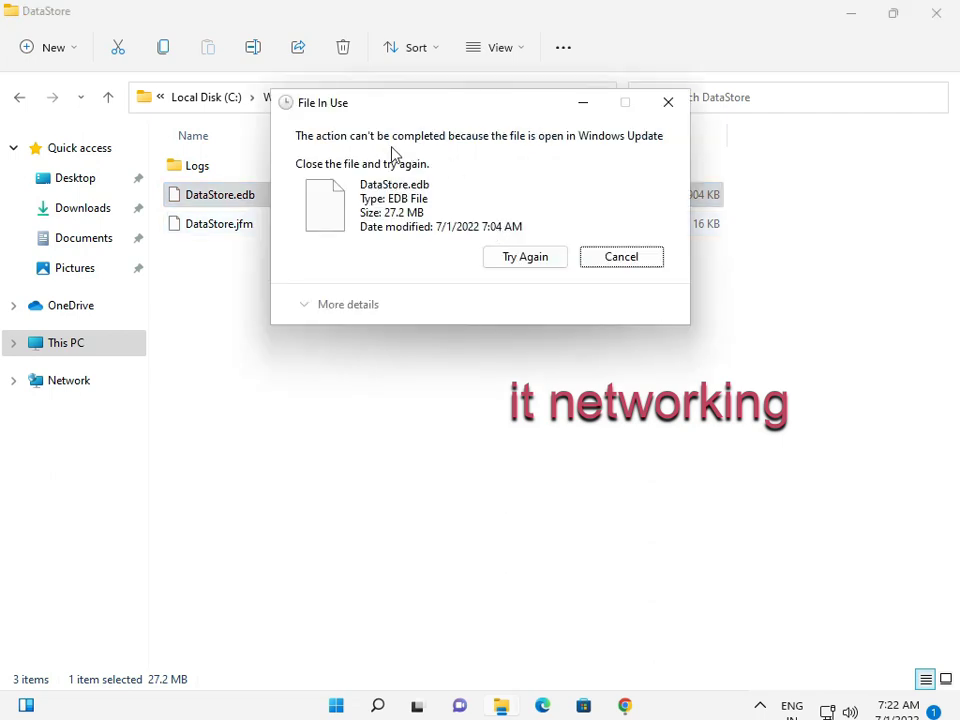
pyautogui.click(511, 259)
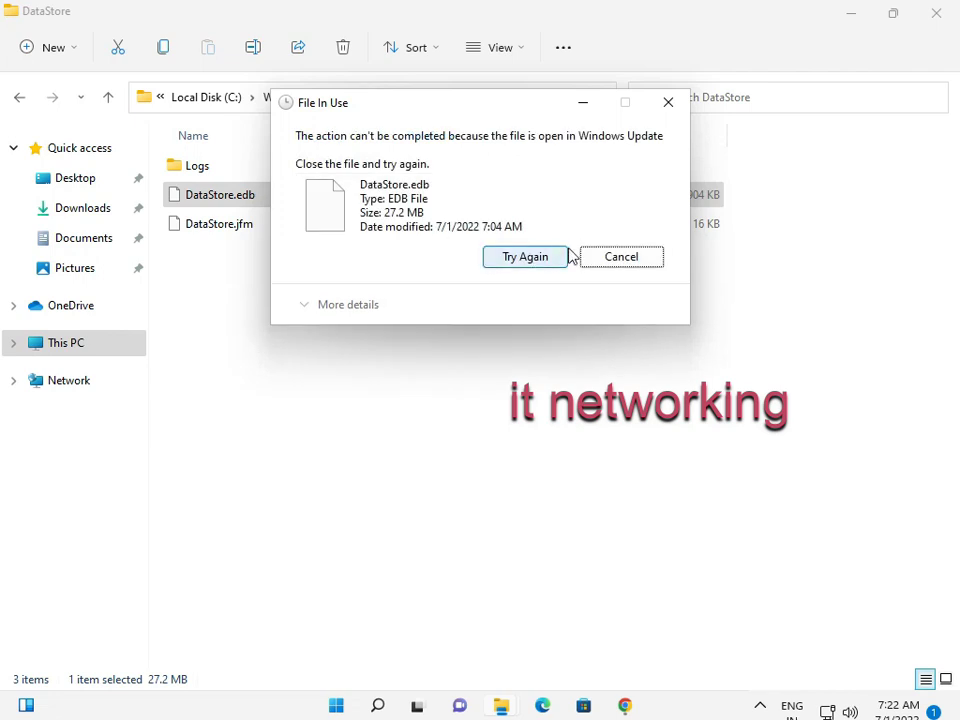
pyautogui.click(594, 259)
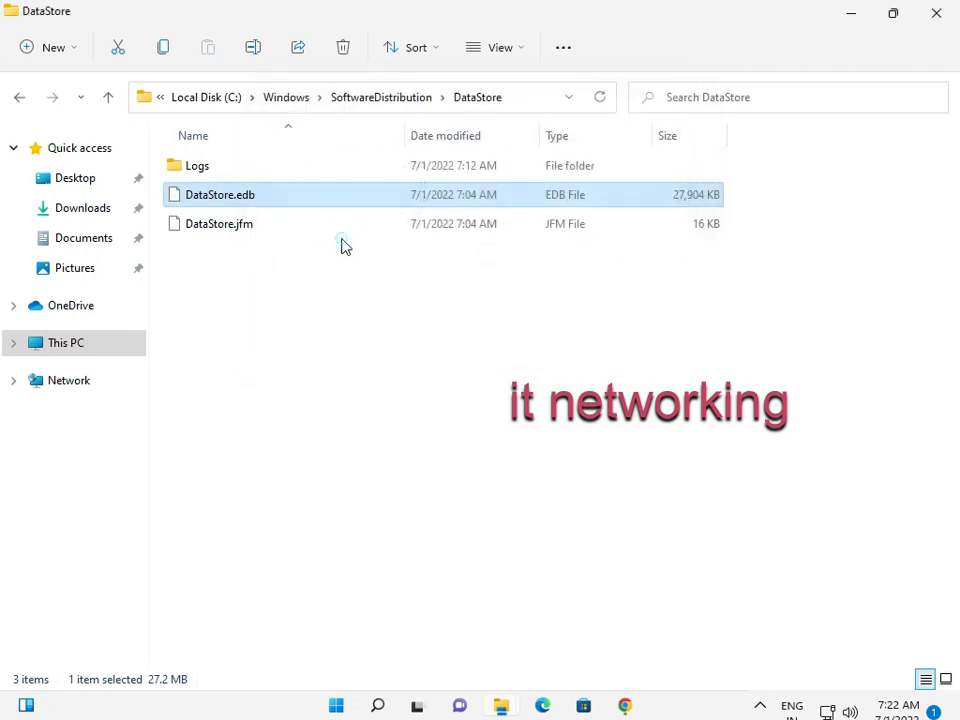
# Step: Select all three DataStore items, try deleting them again, and dismiss the permission prompt
pyautogui.moveTo(342, 246); pyautogui.dragTo(309, 169)
pyautogui.press('Delete')
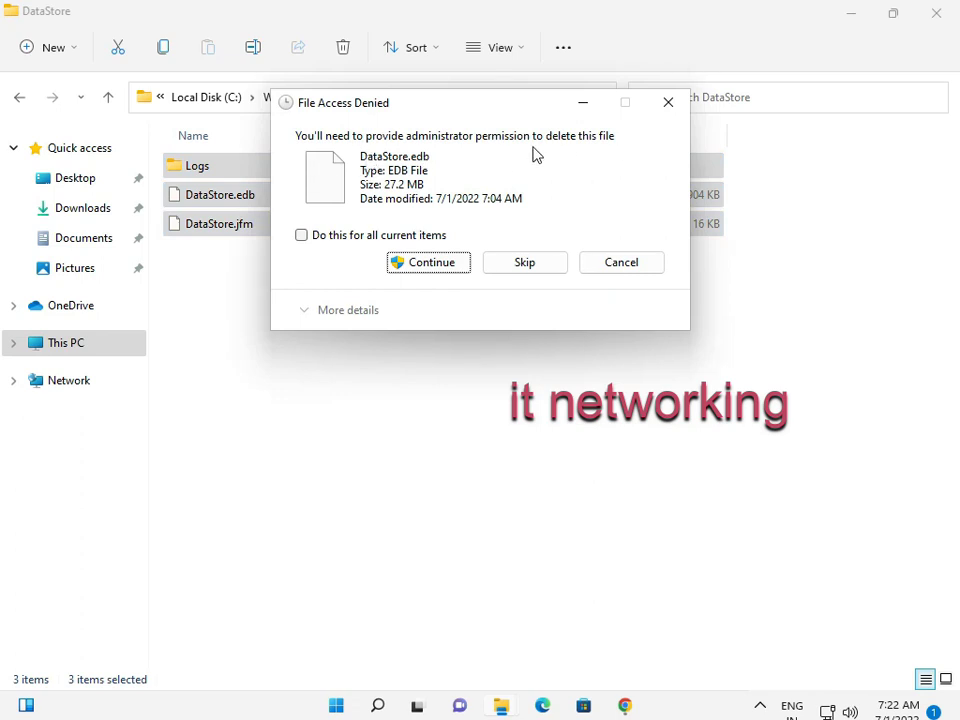
pyautogui.click(666, 104)
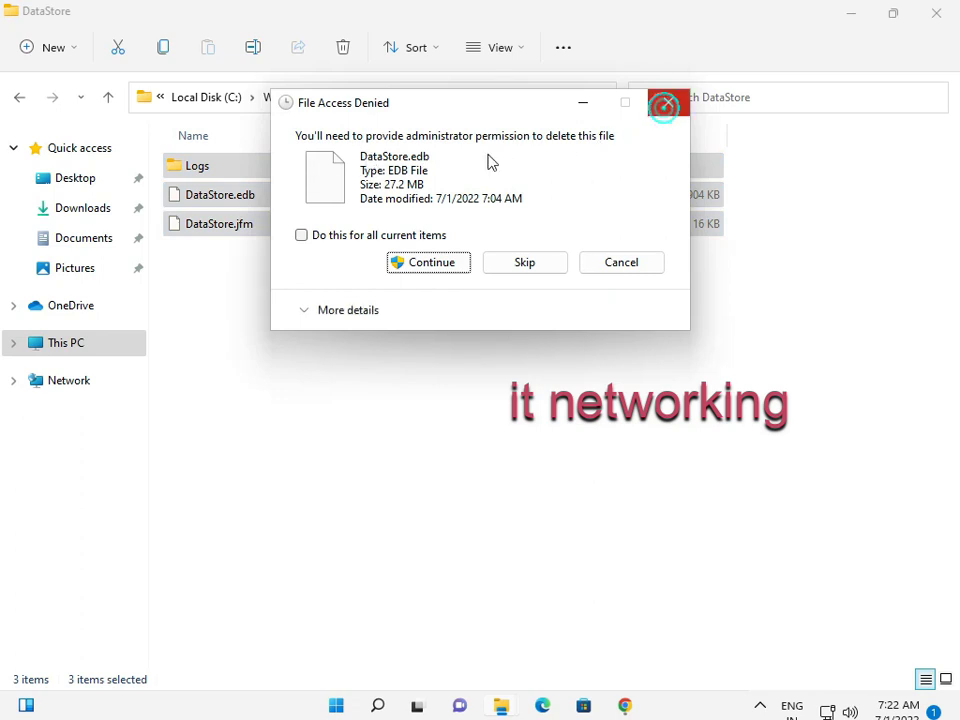
# Step: Check the DataStore items' combined Properties: 30.0 MB across 5 files and 1 folder
pyautogui.rightClick(257, 220)
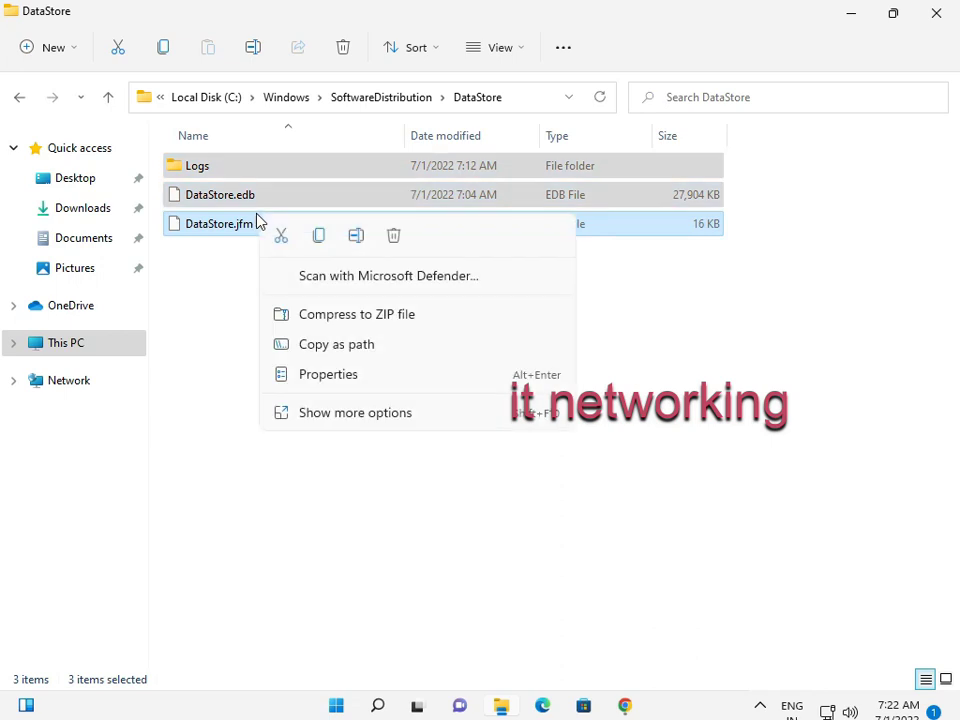
pyautogui.click(310, 410)
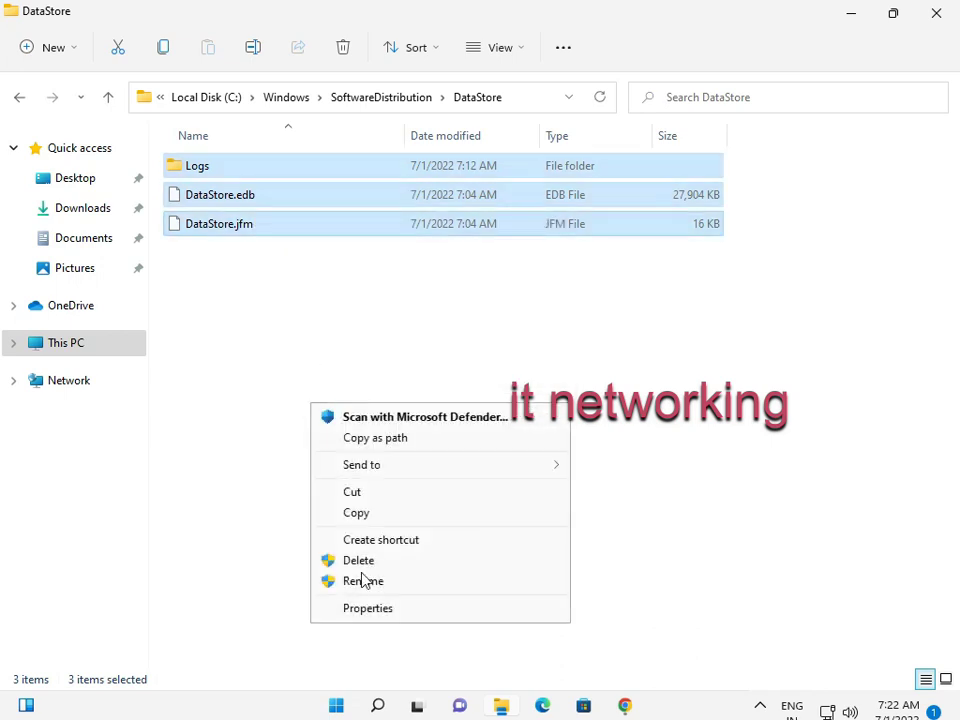
pyautogui.click(366, 610)
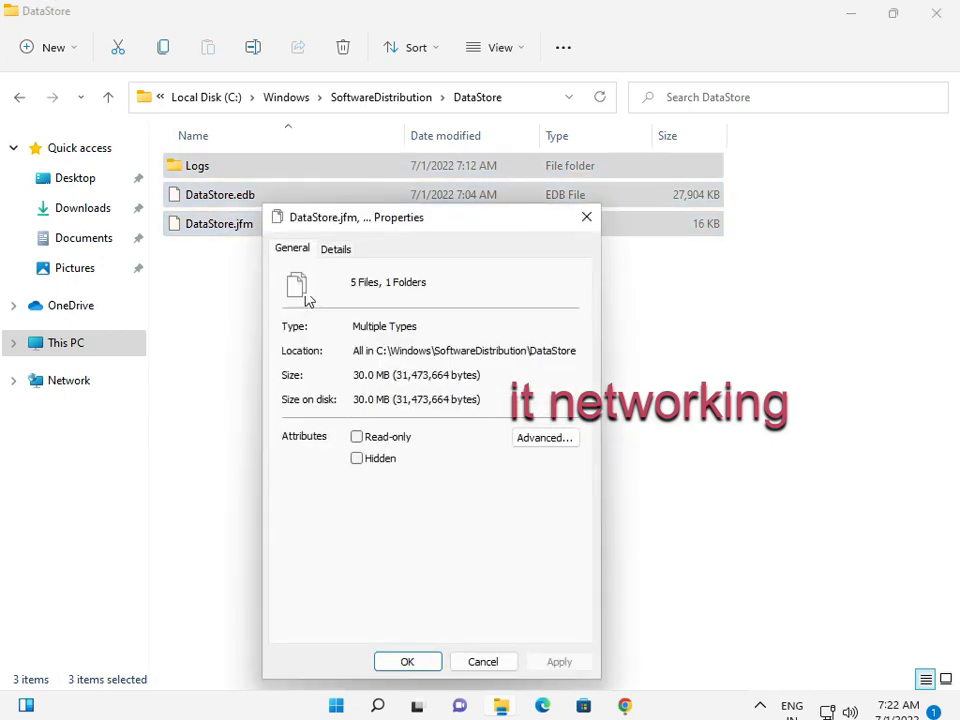
pyautogui.click(330, 249)
pyautogui.click(281, 255)
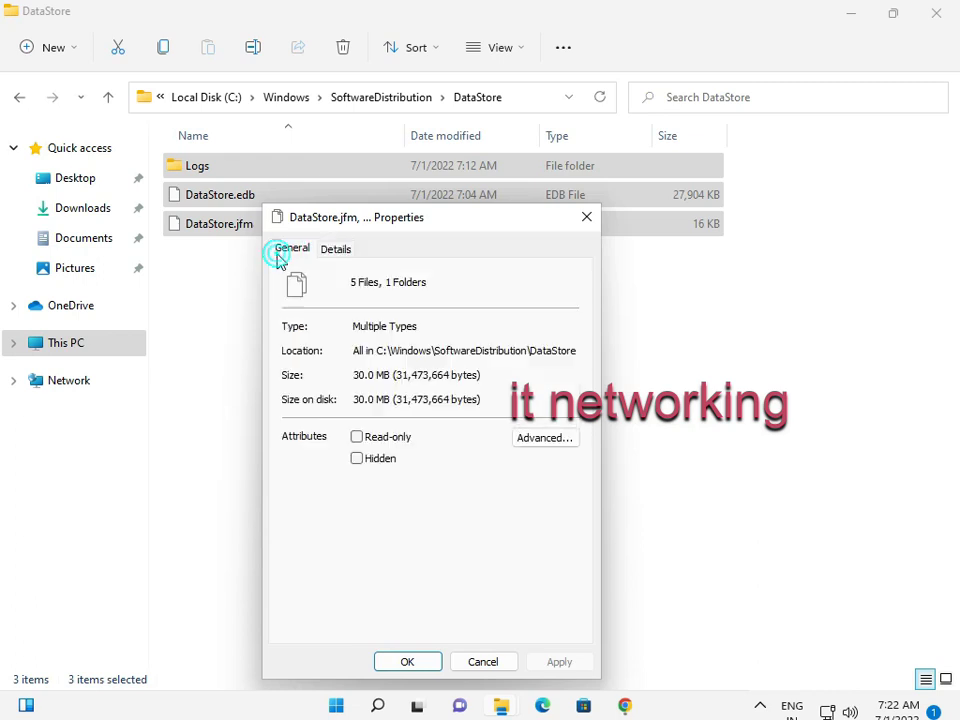
pyautogui.click(589, 219)
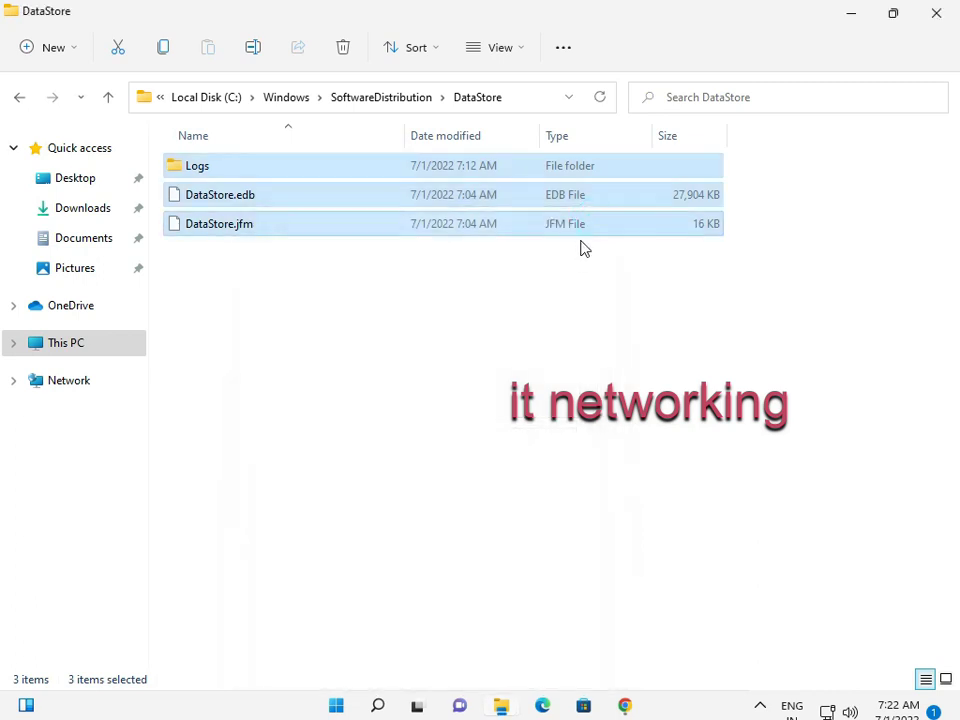
# Step: Close File Explorer and launch services.msc from the Run box
pyautogui.click(930, 13)
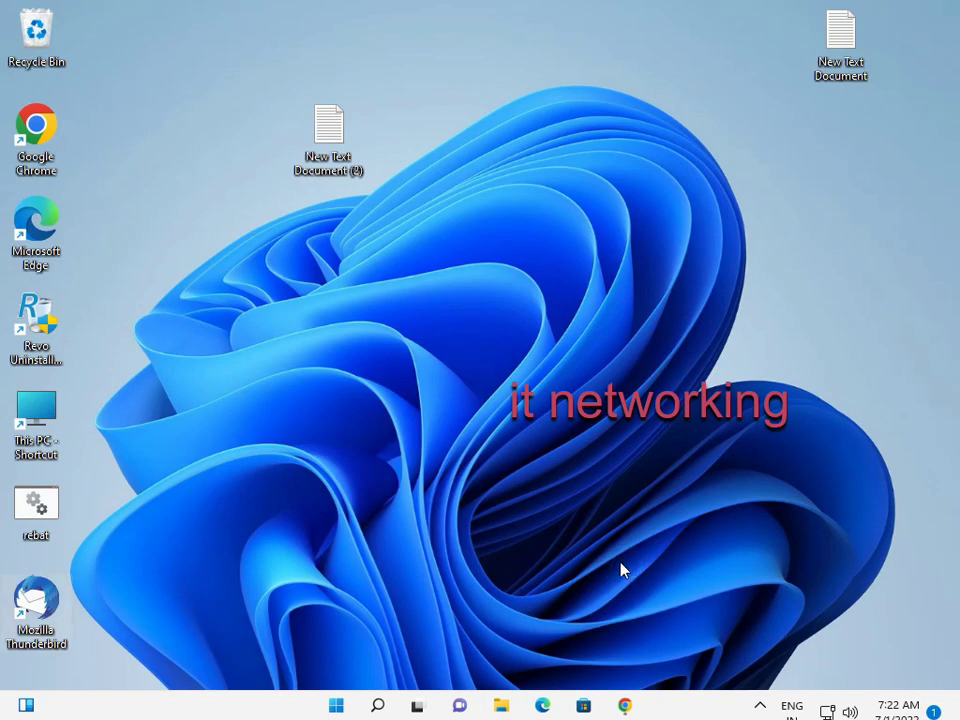
pyautogui.press('super+r')
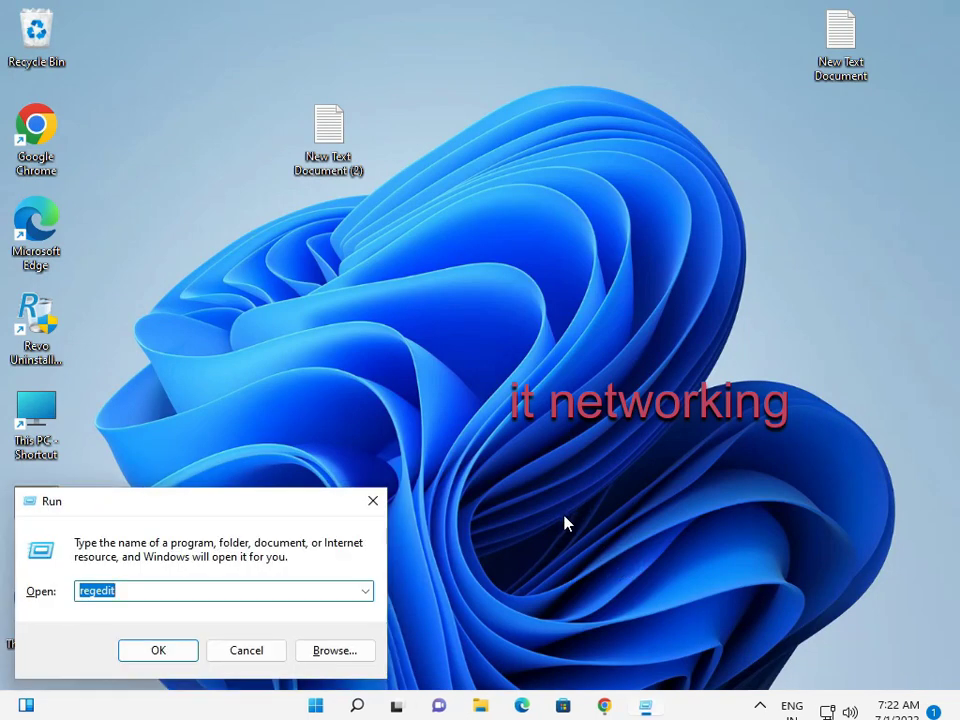
pyautogui.write('serc')
pyautogui.press('BackSpace')
pyautogui.press('BackSpace')
pyautogui.press('BackSpace')
pyautogui.press('BackSpace')
pyautogui.press('BackSpace')
pyautogui.press('BackSpace')
pyautogui.press('BackSpace')
pyautogui.press('BackSpace')
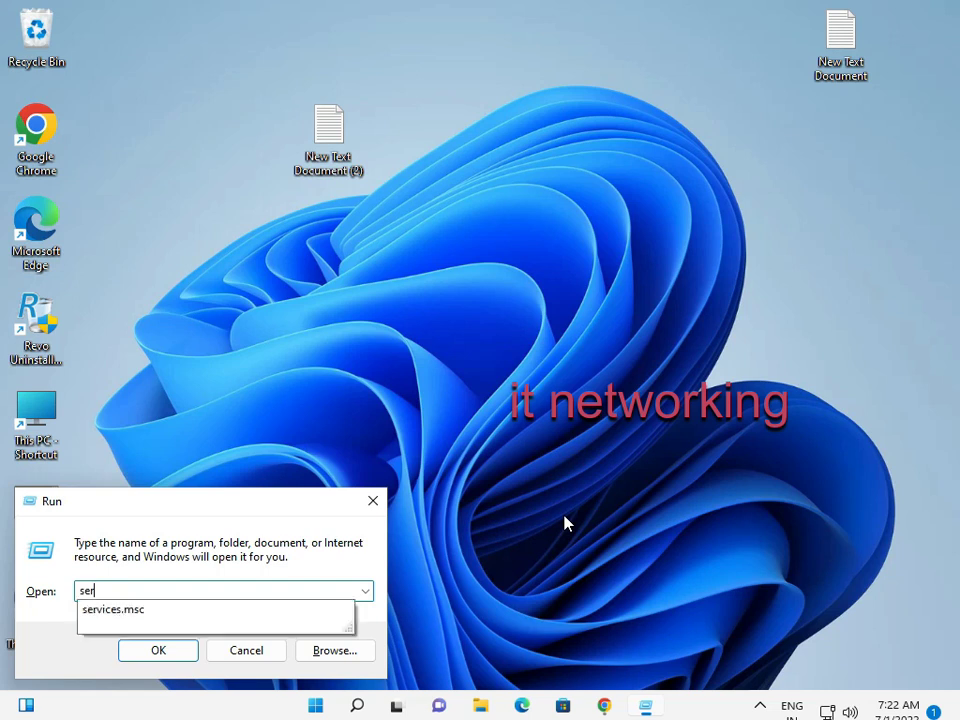
pyautogui.write('se')
pyautogui.press('Down')
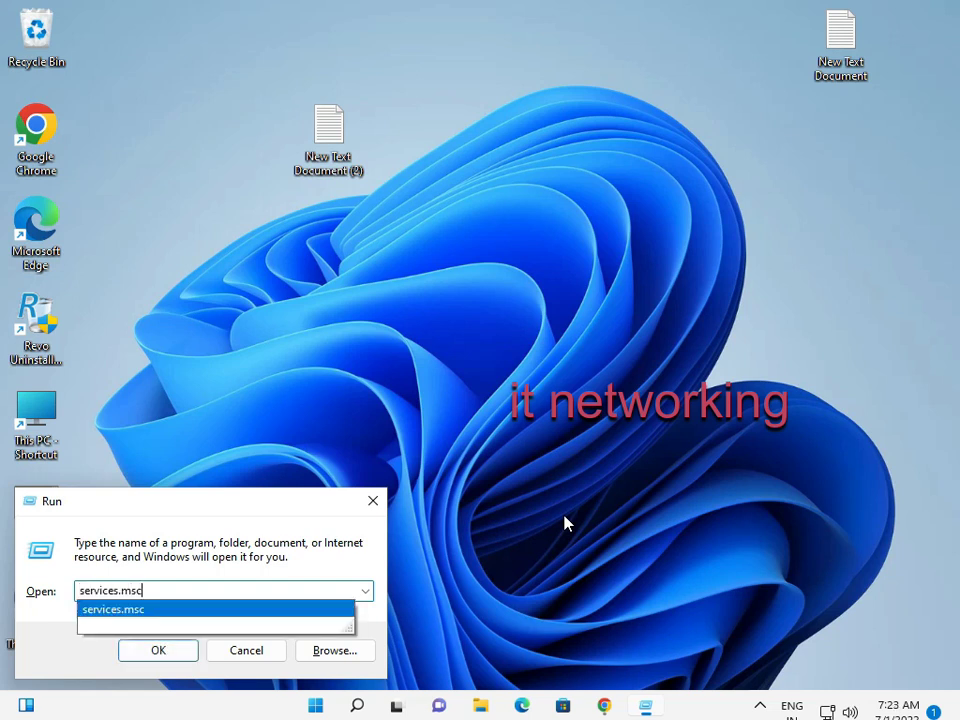
pyautogui.press('Return')
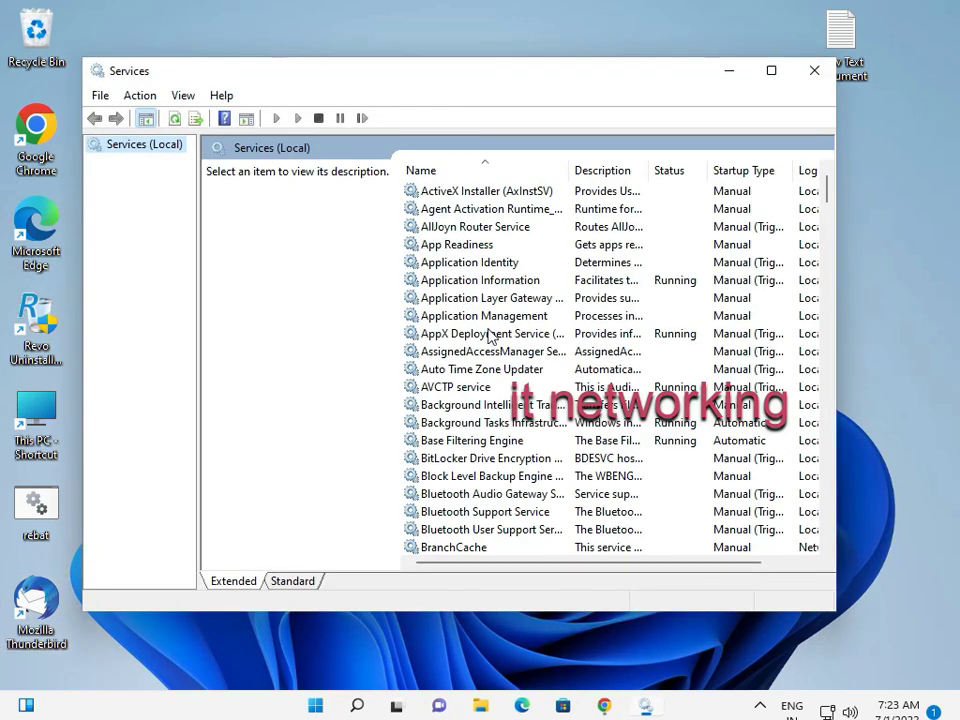
# Step: Start the Background Intelligent Transfer Service
pyautogui.click(490, 335)
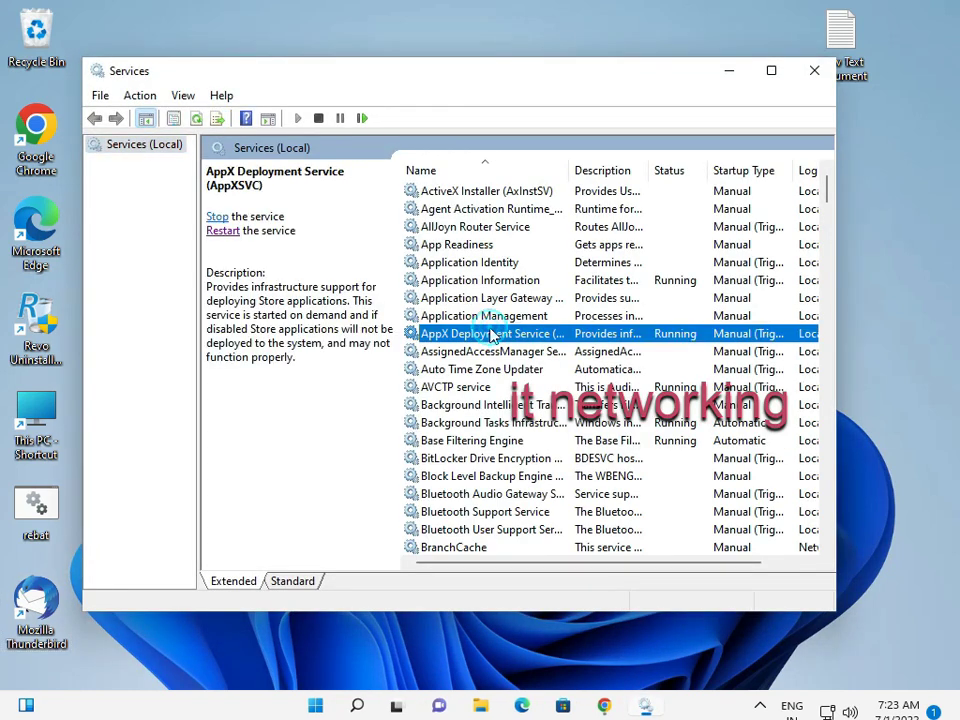
pyautogui.press('b')
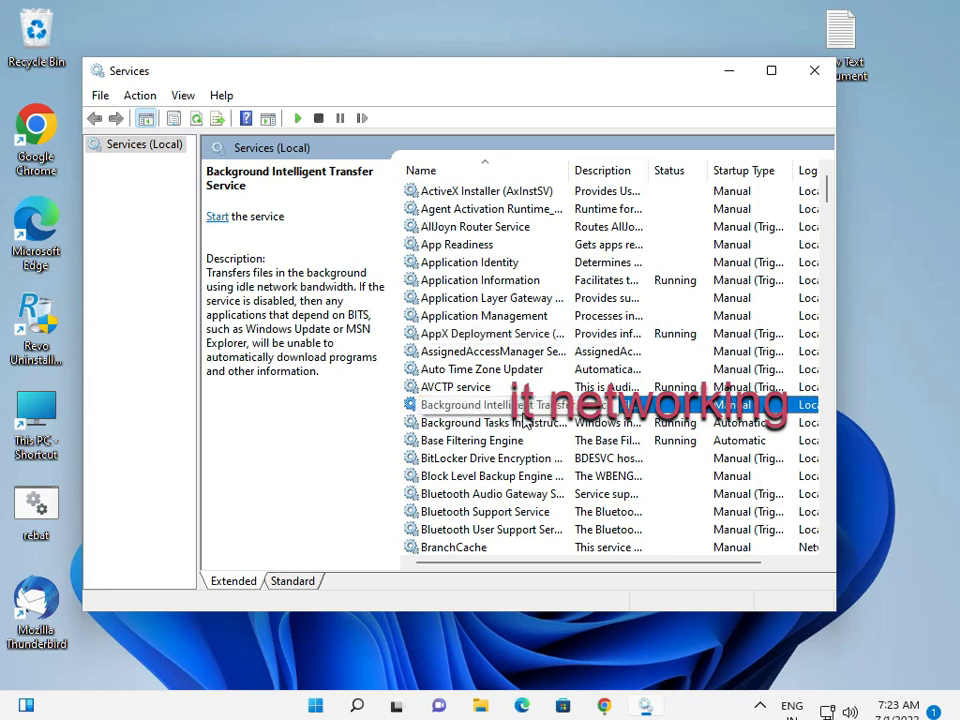
pyautogui.click(216, 216)
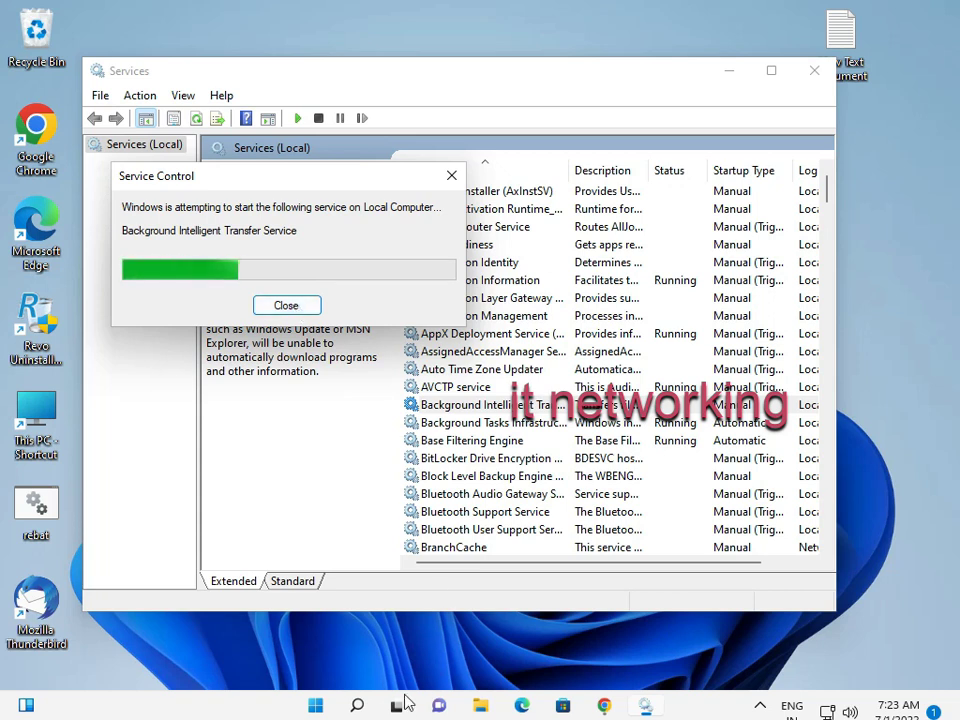
# Step: Scroll the services list down toward the services starting with W
pyautogui.moveTo(383, 712)
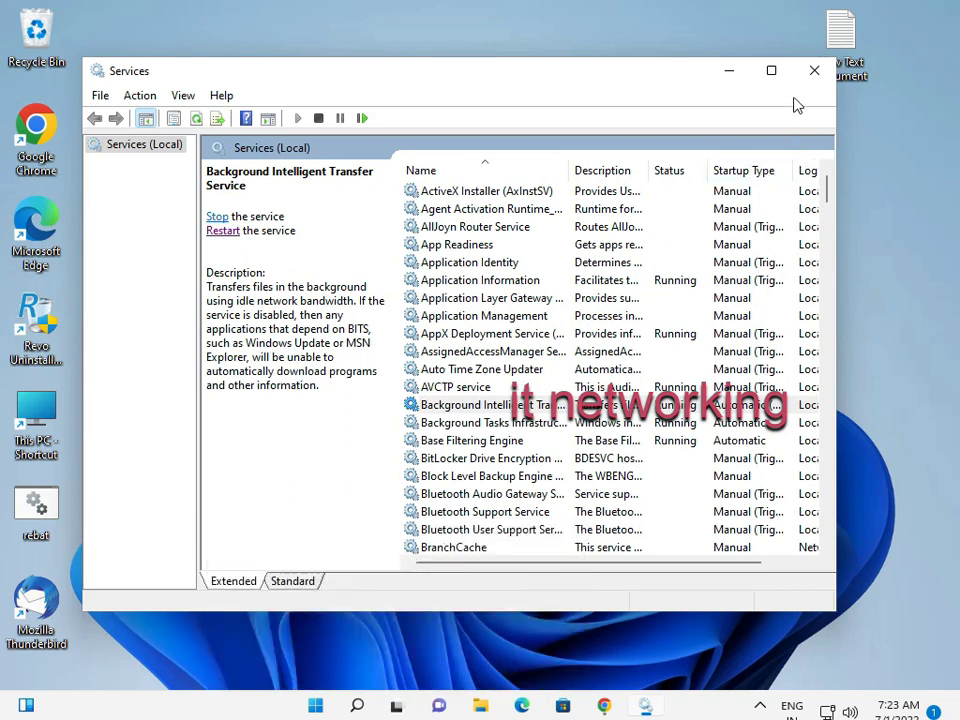
pyautogui.scroll(-1, 515, 372)
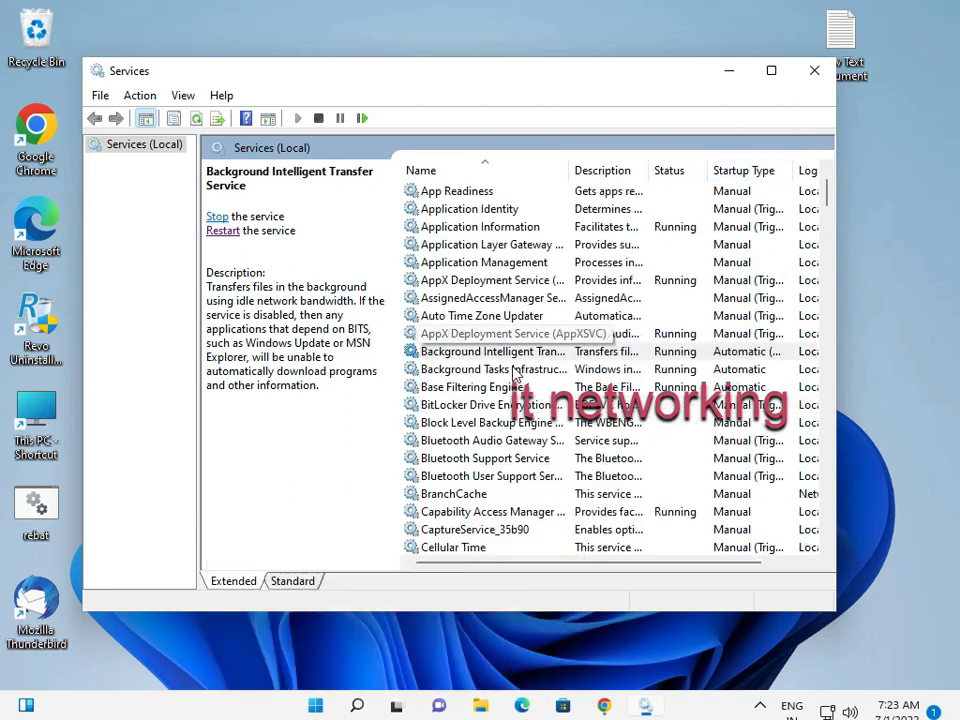
pyautogui.scroll(-7, 515, 372)
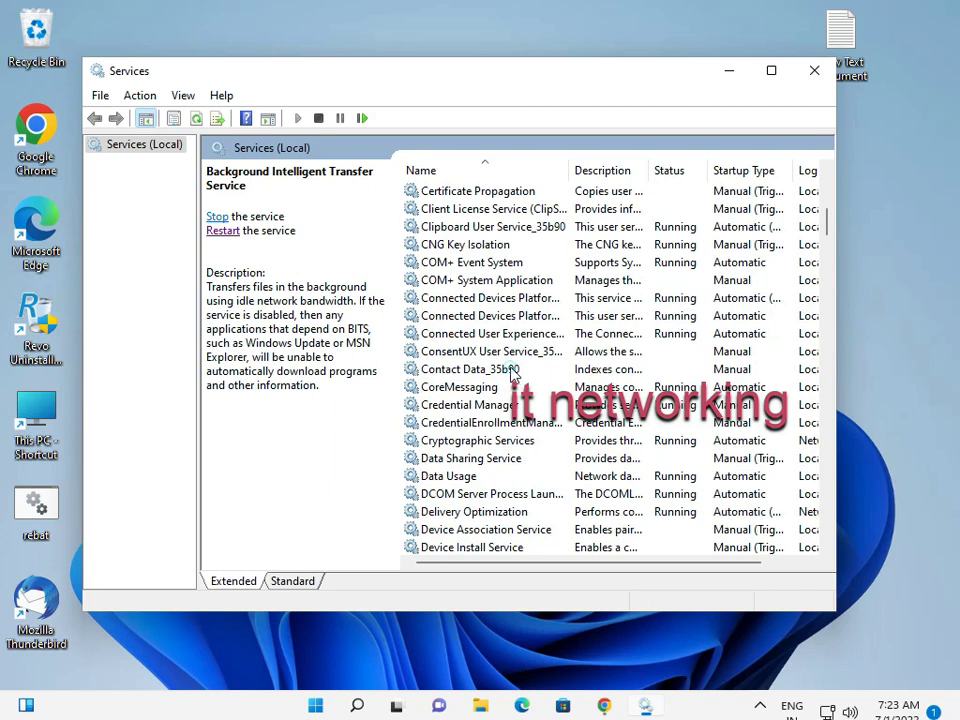
pyautogui.click(512, 370)
pyautogui.press('w')
pyautogui.press('w')
pyautogui.press('w')
pyautogui.press('w')
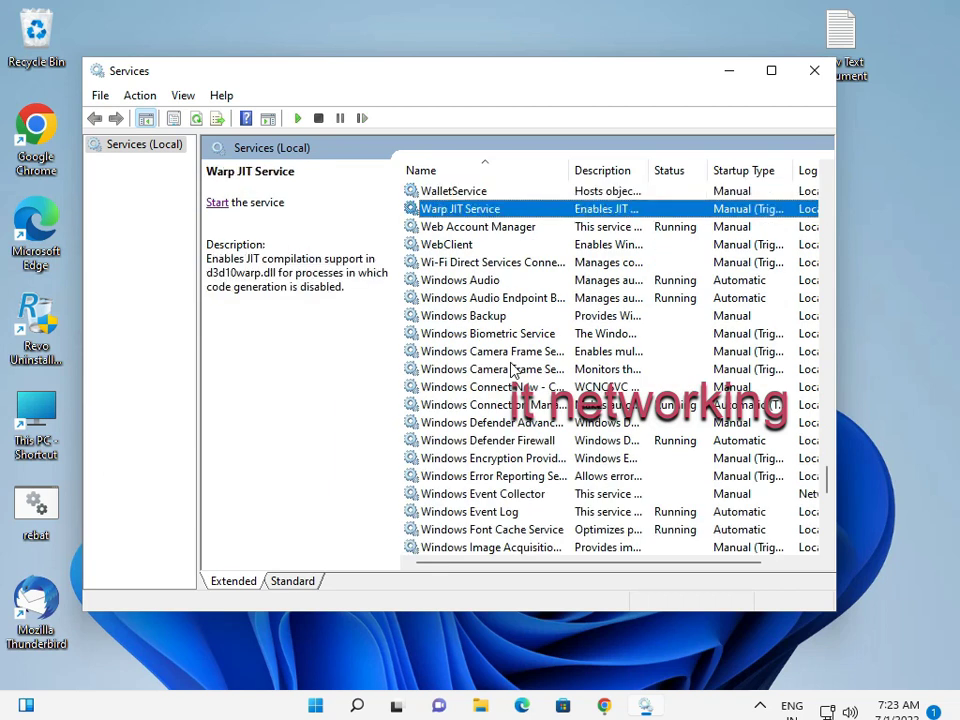
pyautogui.scroll(-5, 512, 370)
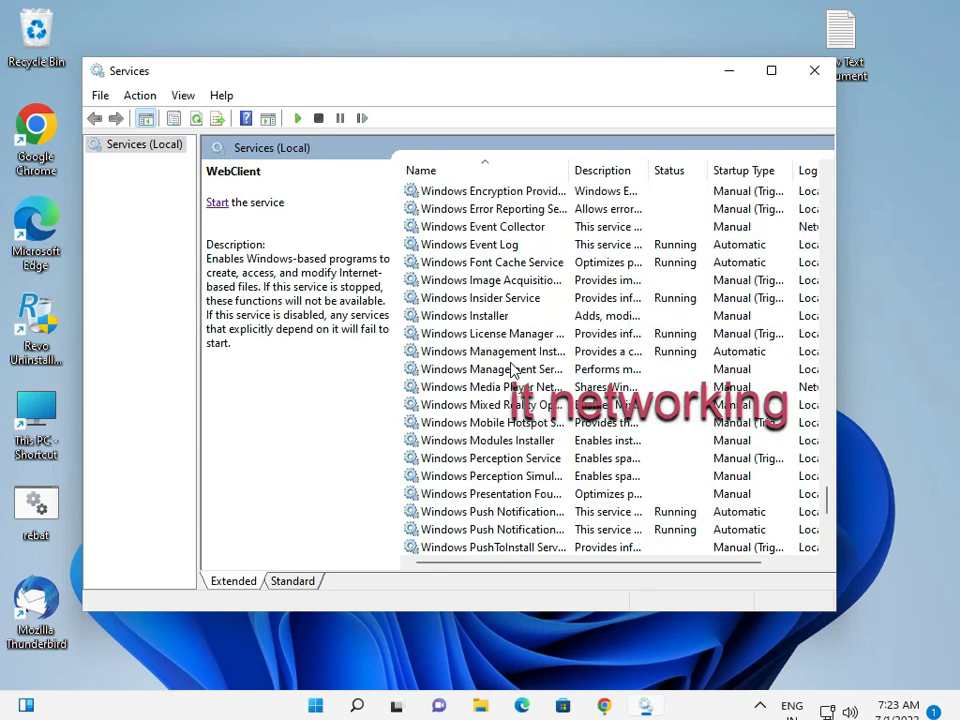
# Step: Stop the Windows Update service from its Properties dialog and close it
pyautogui.press('w')
pyautogui.scroll(-7, 512, 370)
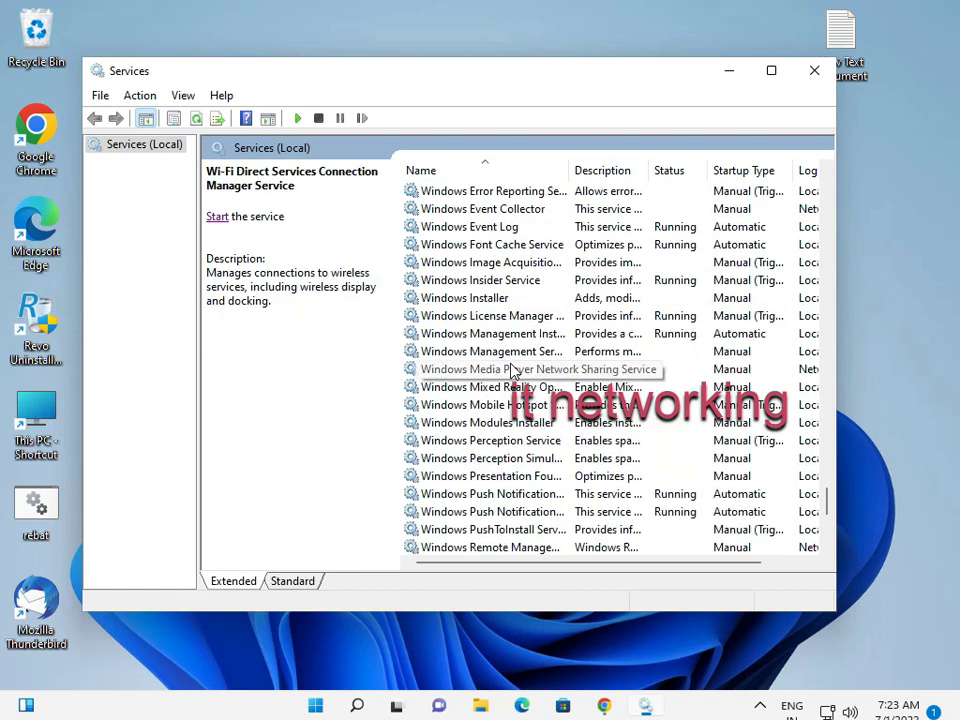
pyautogui.doubleClick(508, 351)
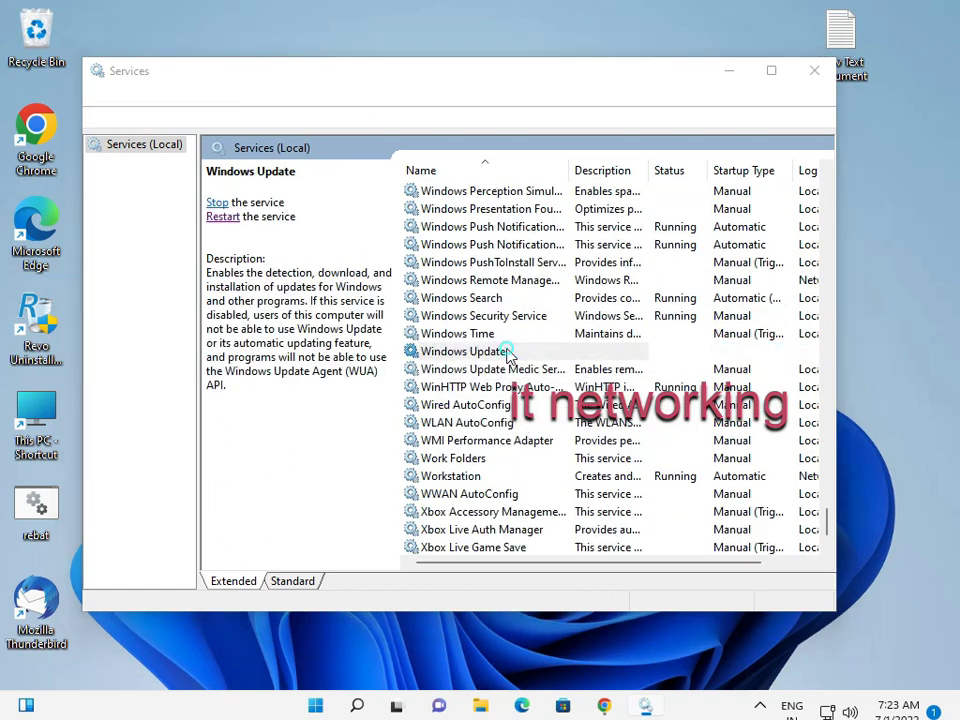
pyautogui.click(396, 418)
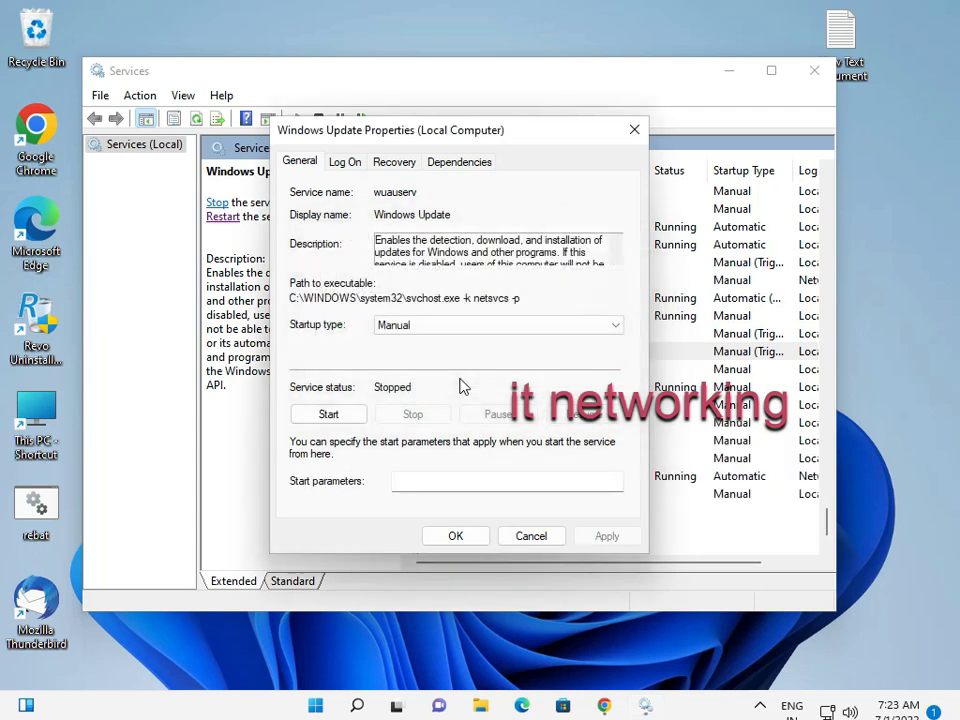
pyautogui.click(456, 536)
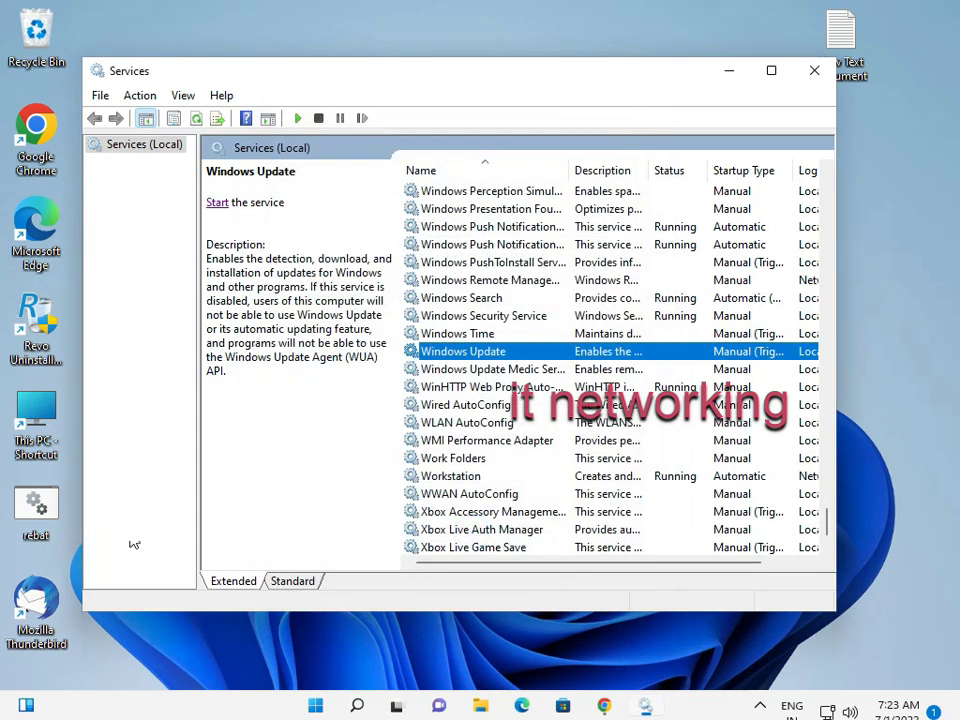
# Step: Delete all six items in C:\Windows\SoftwareDistribution, granting admin permission for all
pyautogui.click(489, 703)
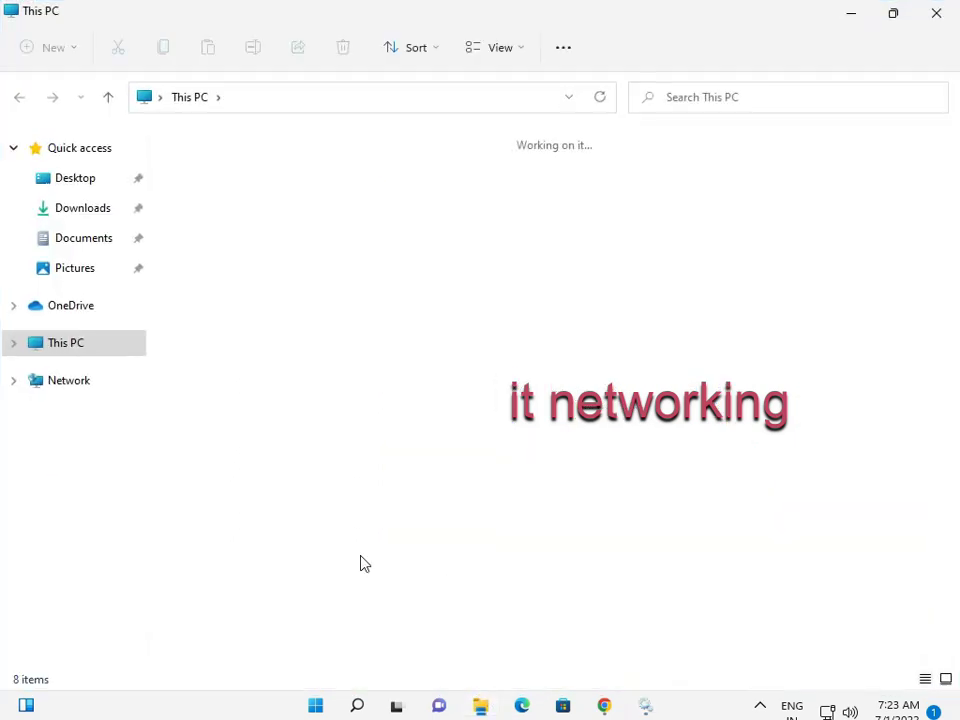
pyautogui.click(246, 300)
pyautogui.doubleClick(246, 300)
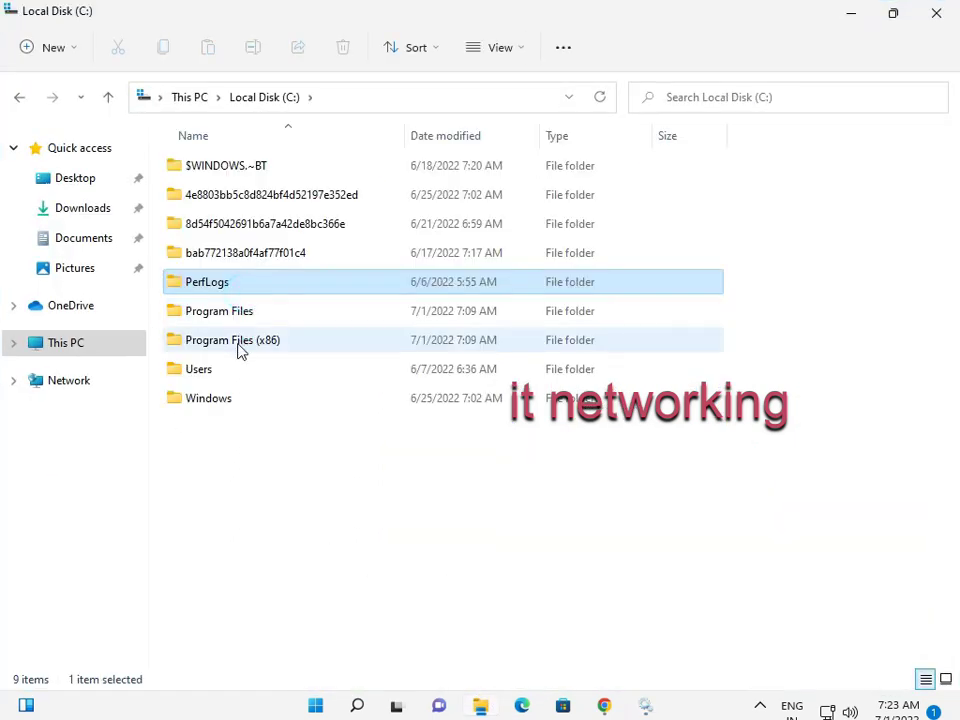
pyautogui.doubleClick(208, 398)
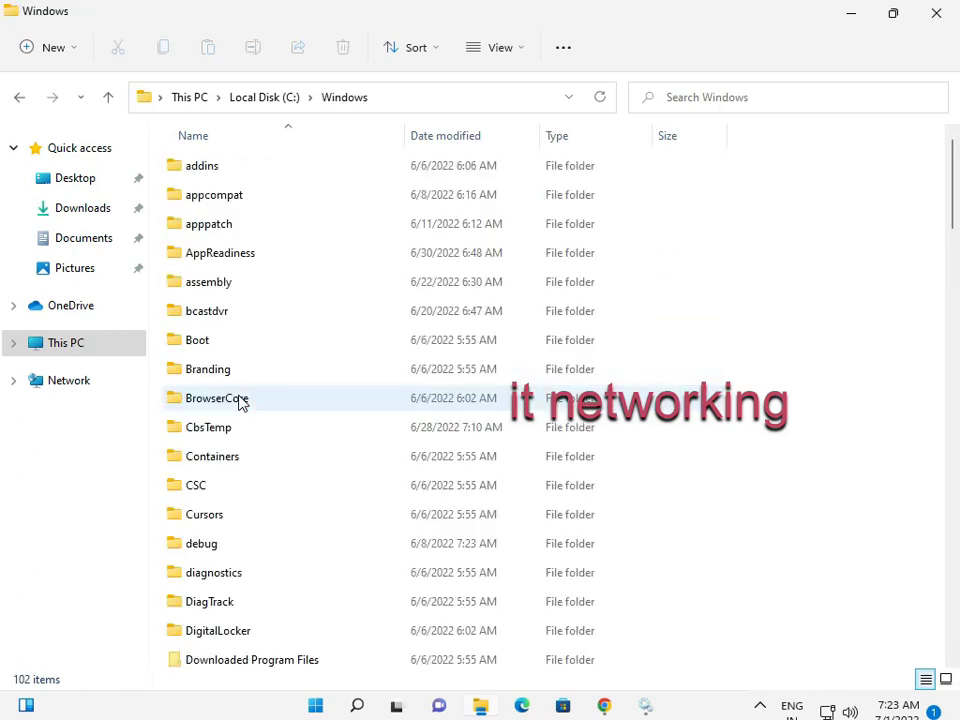
pyautogui.write('sche')
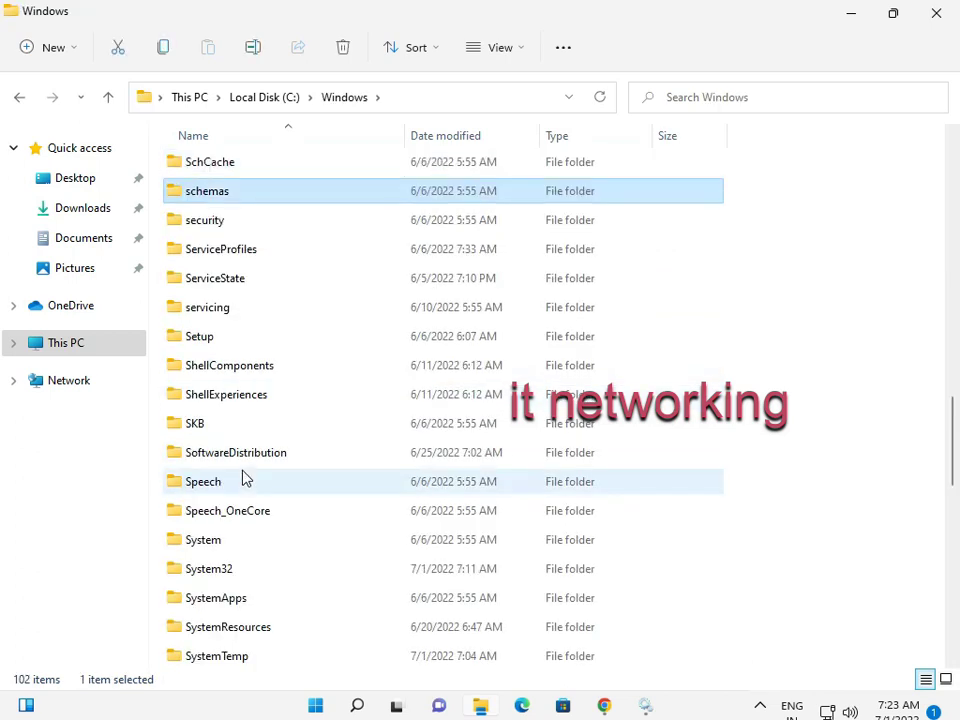
pyautogui.doubleClick(264, 452)
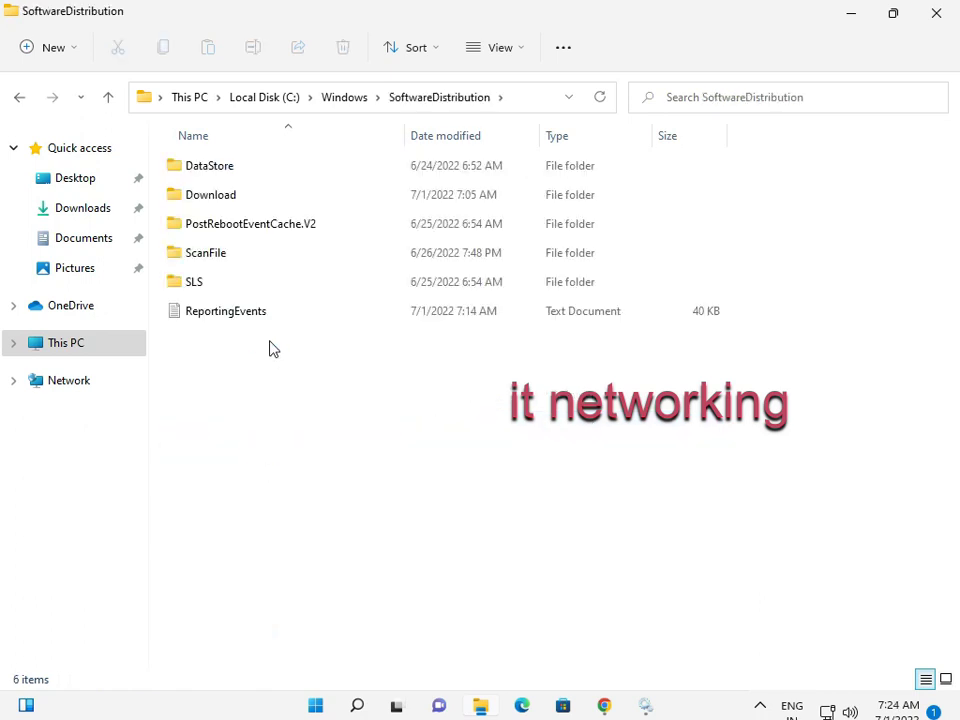
pyautogui.hotkey('ctrl', 'a')
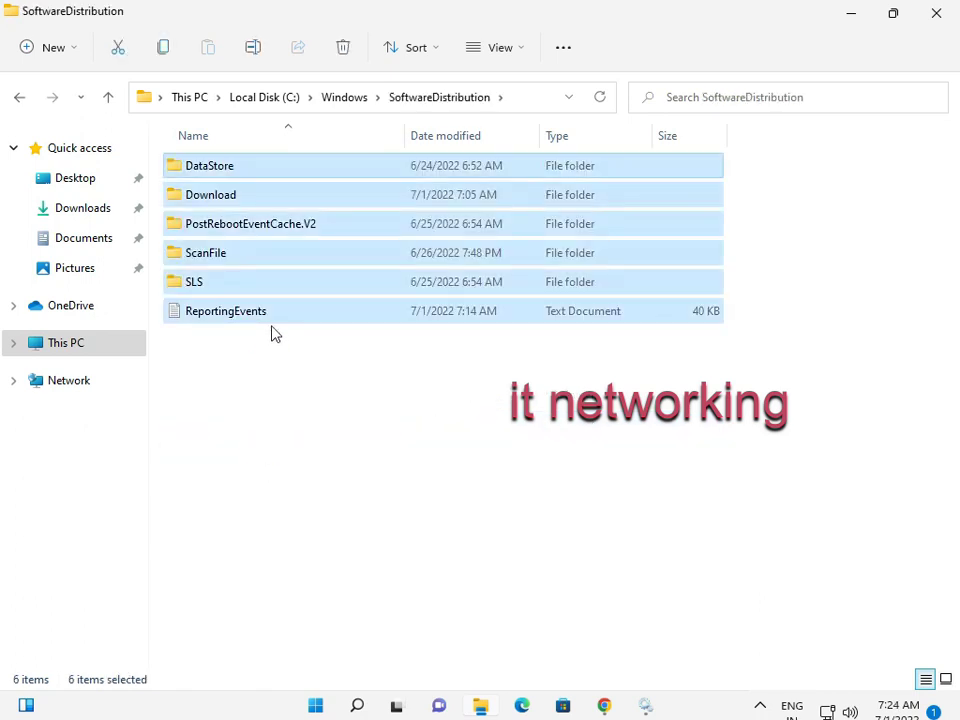
pyautogui.press('Delete')
pyautogui.click(399, 234)
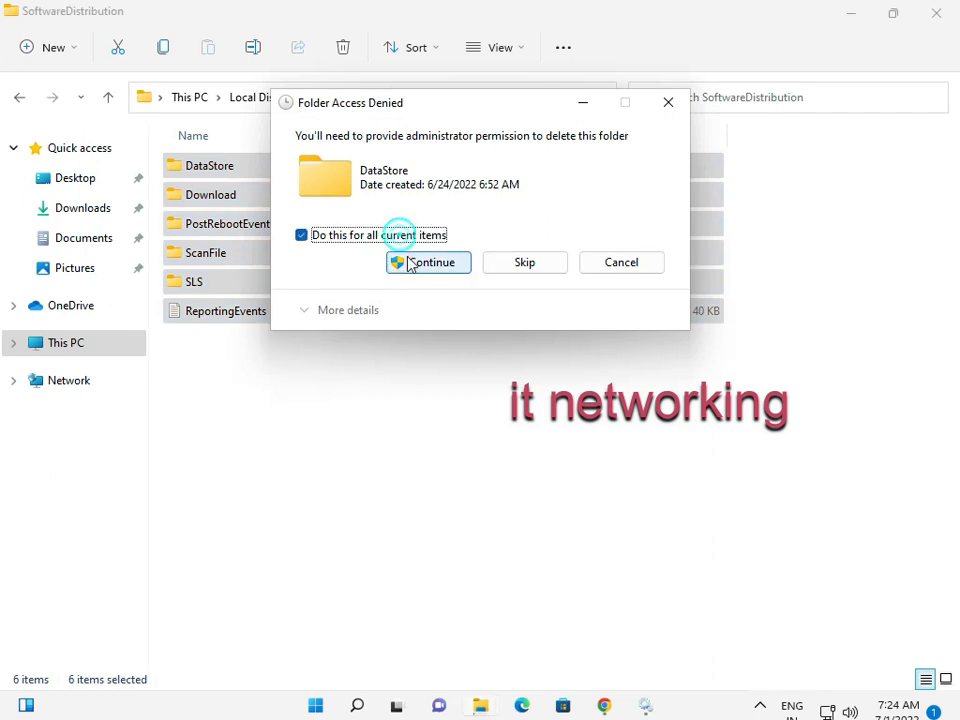
pyautogui.click(428, 262)
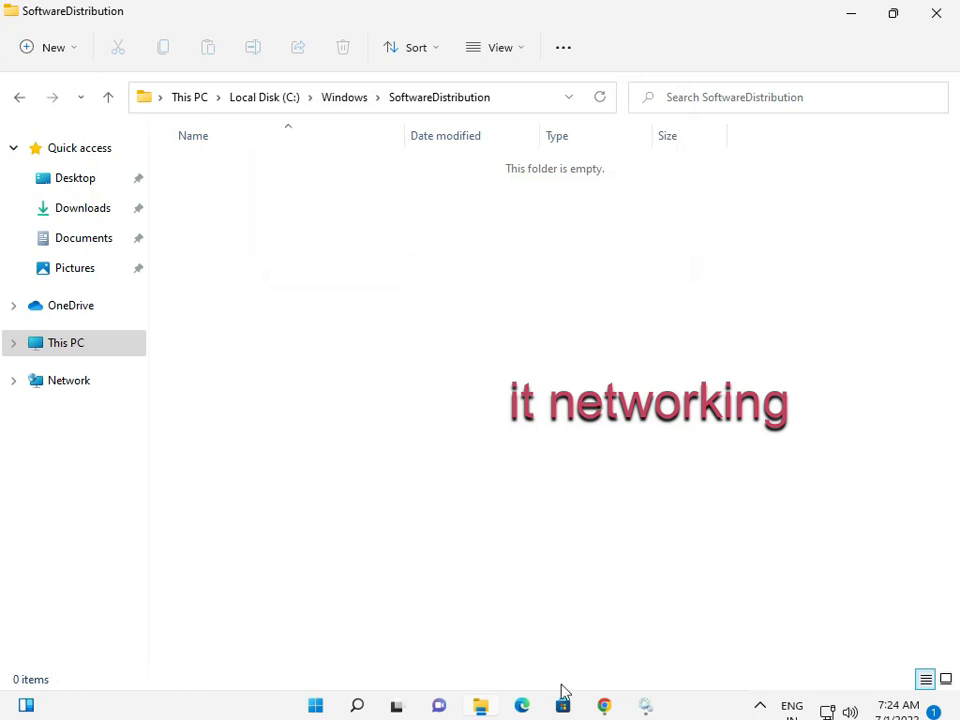
# Step: Set Windows Update startup to Automatic, restart the service, apply, and close Services
pyautogui.click(645, 705)
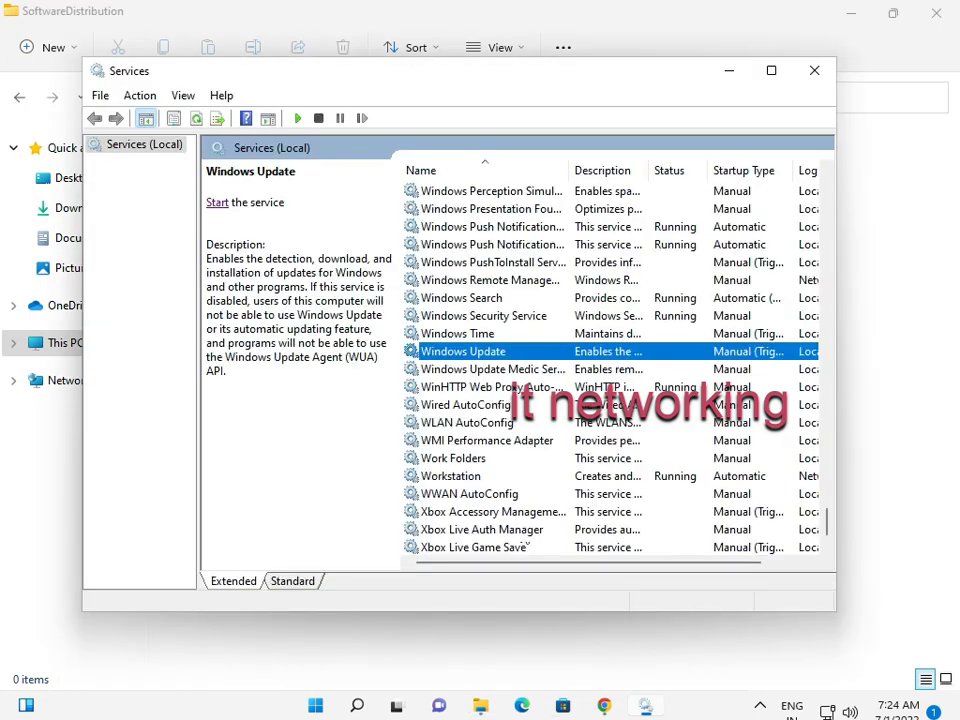
pyautogui.doubleClick(455, 353)
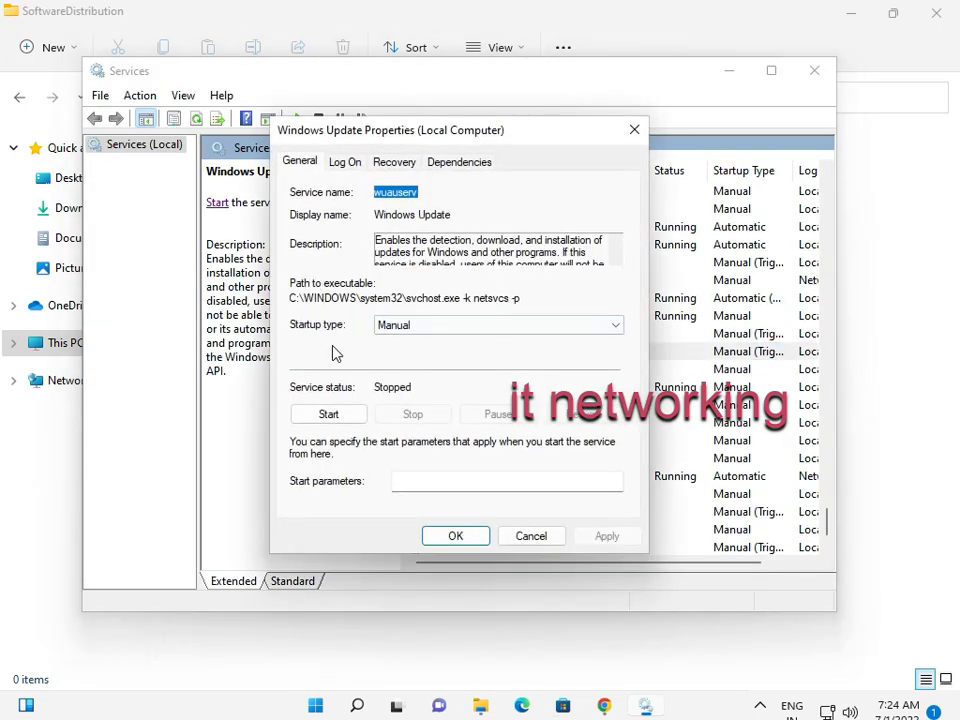
pyautogui.click(337, 416)
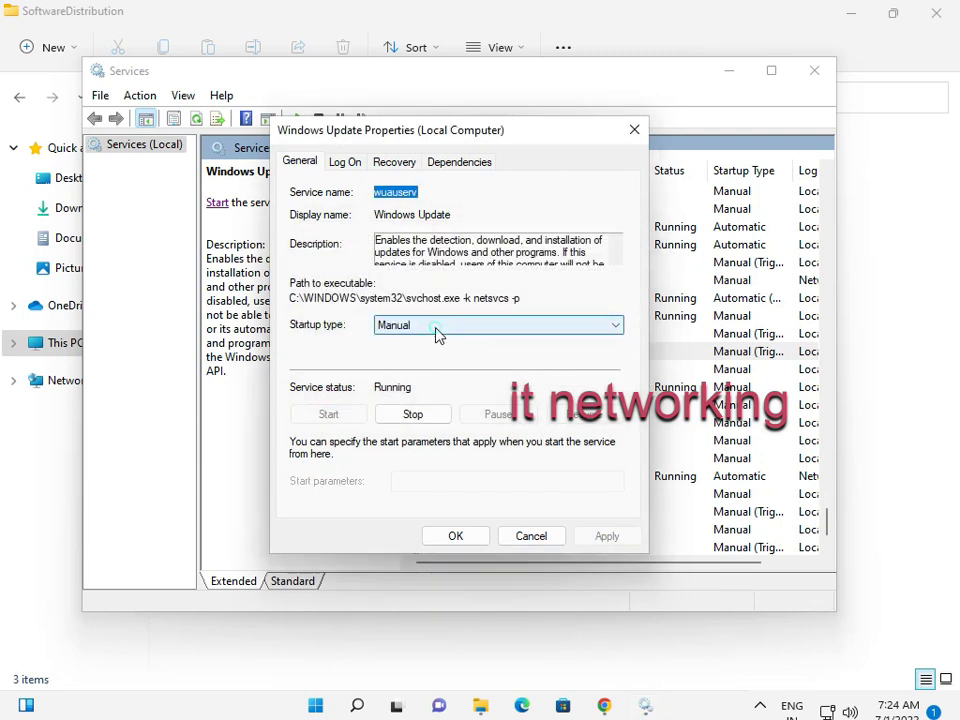
pyautogui.click(436, 330)
pyautogui.click(432, 356)
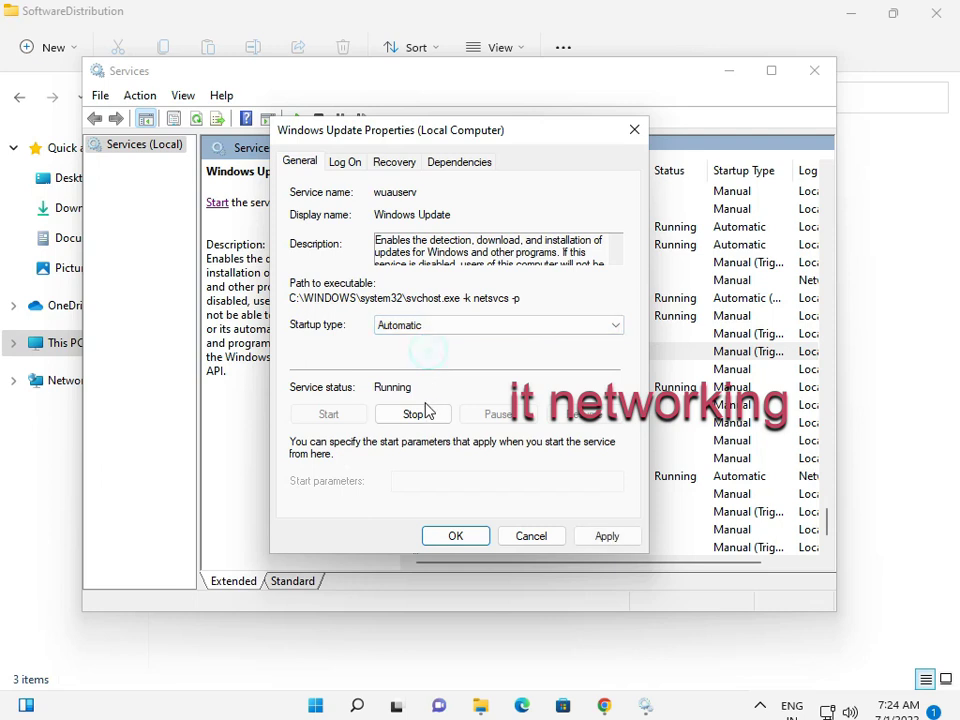
pyautogui.click(418, 416)
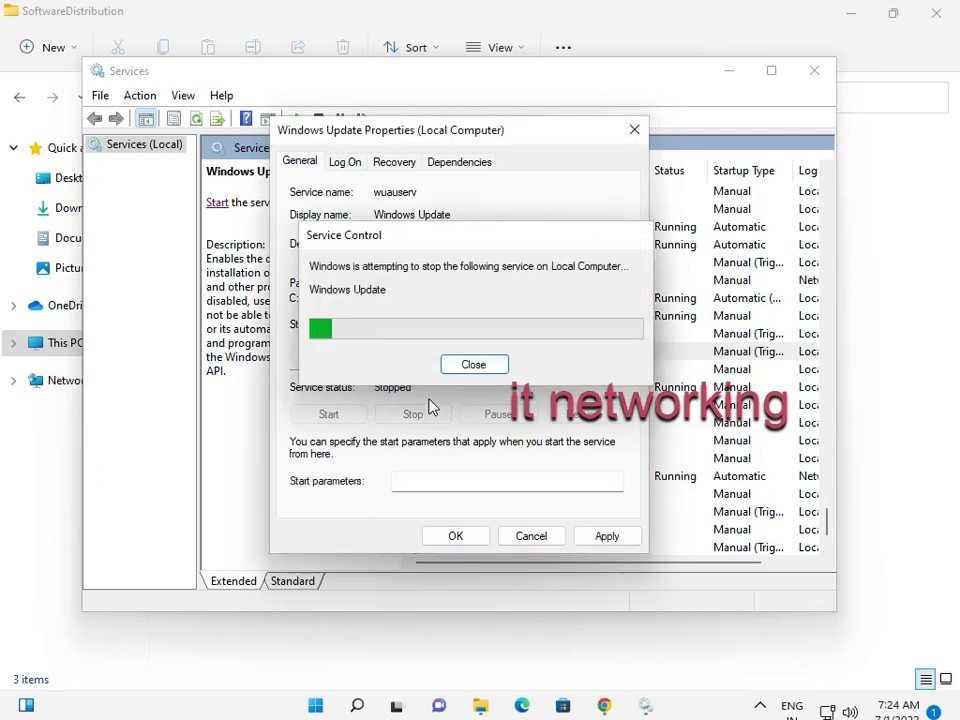
pyautogui.click(347, 417)
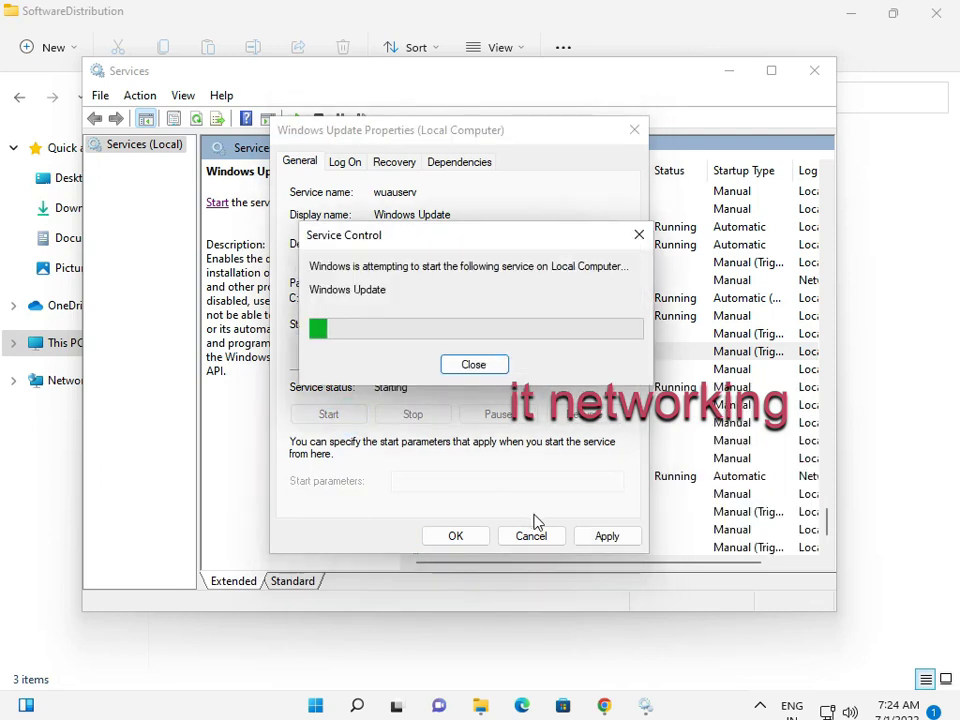
pyautogui.click(585, 537)
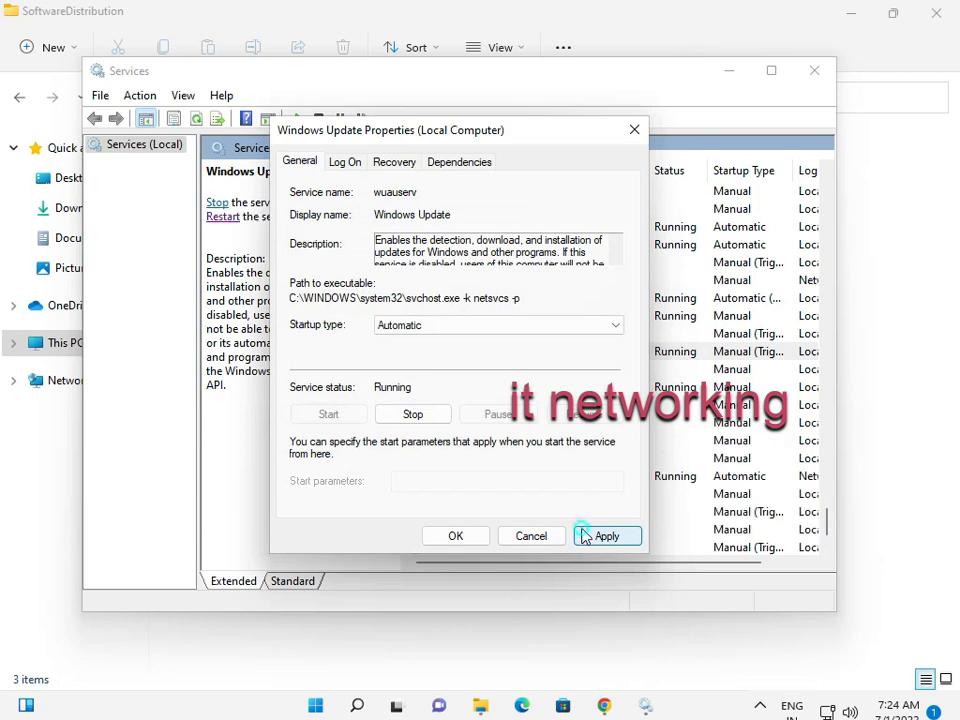
pyautogui.click(455, 536)
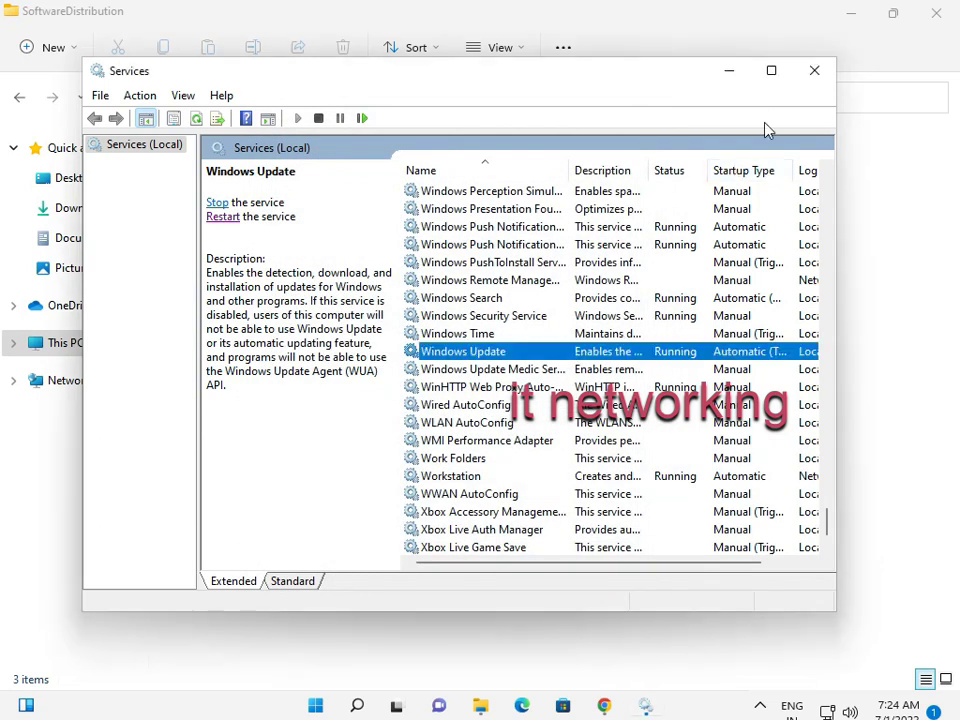
pyautogui.click(812, 72)
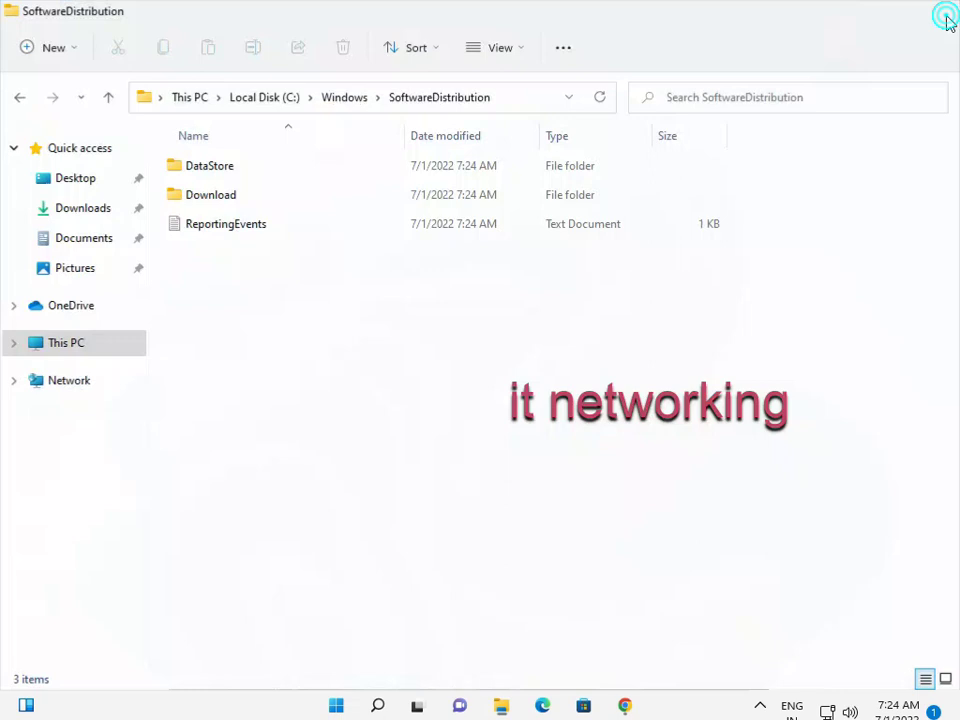
# Step: Close File Explorer and swap Chrome's Thunderbird tab for a new tab
pyautogui.click(937, 14)
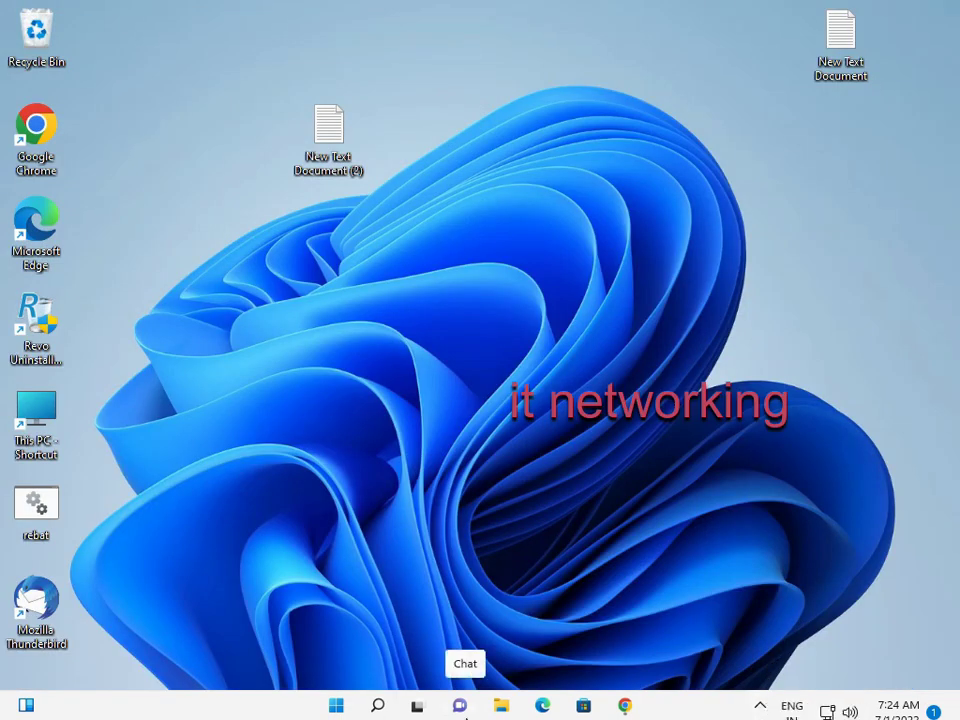
pyautogui.click(625, 706)
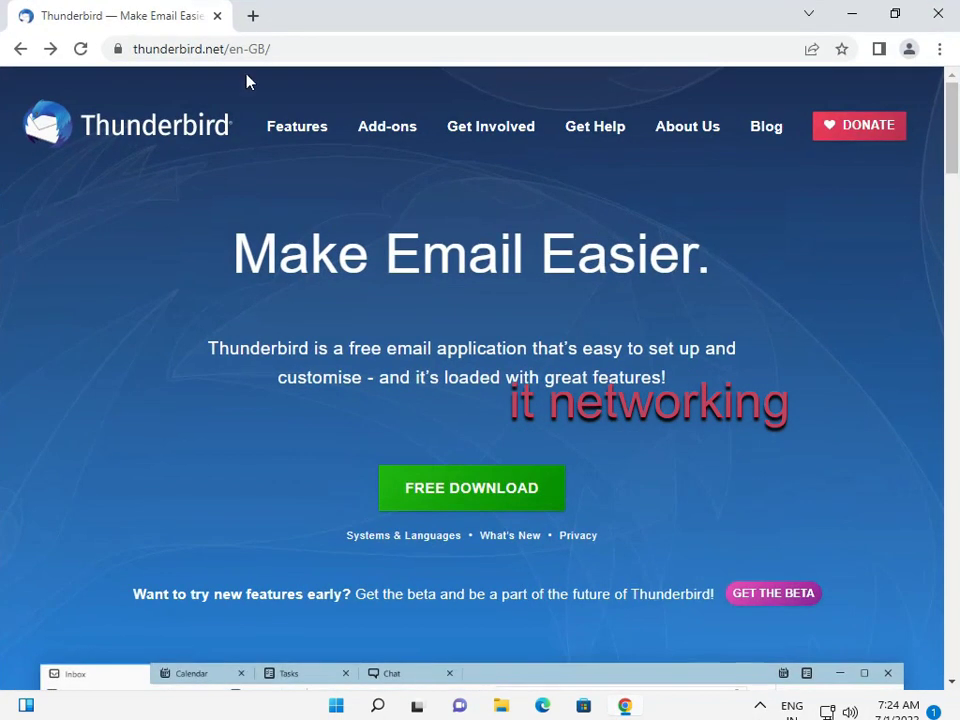
pyautogui.click(252, 17)
pyautogui.click(217, 17)
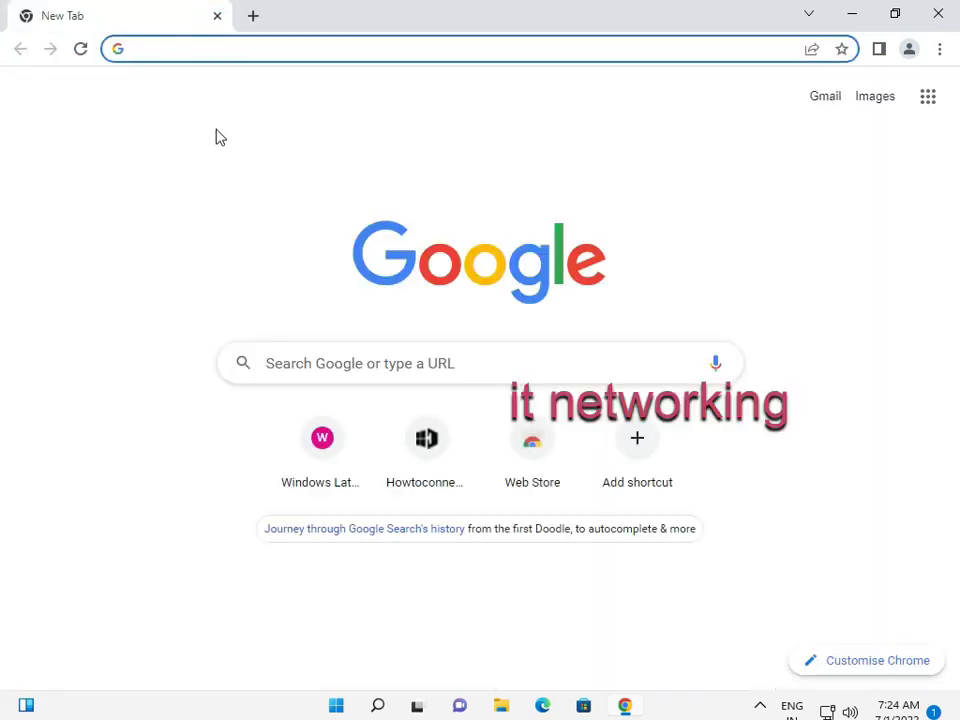
# Step: Search Google for 'microsoft update catalog' and open the Microsoft Update Catalog result
pyautogui.write('micto')
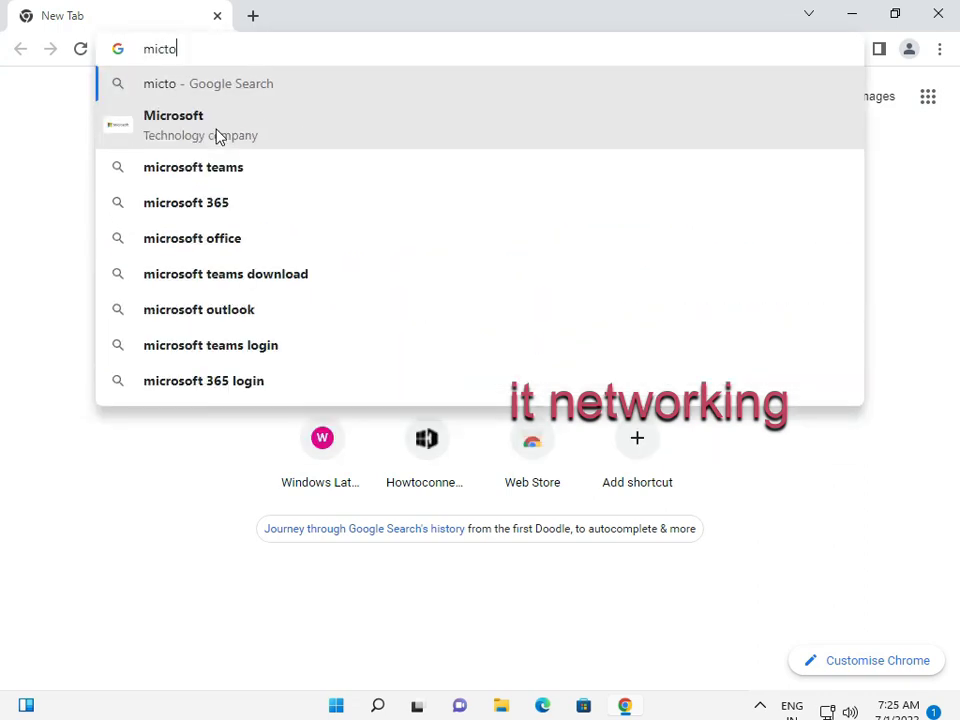
pyautogui.write('s')
pyautogui.press('Down')
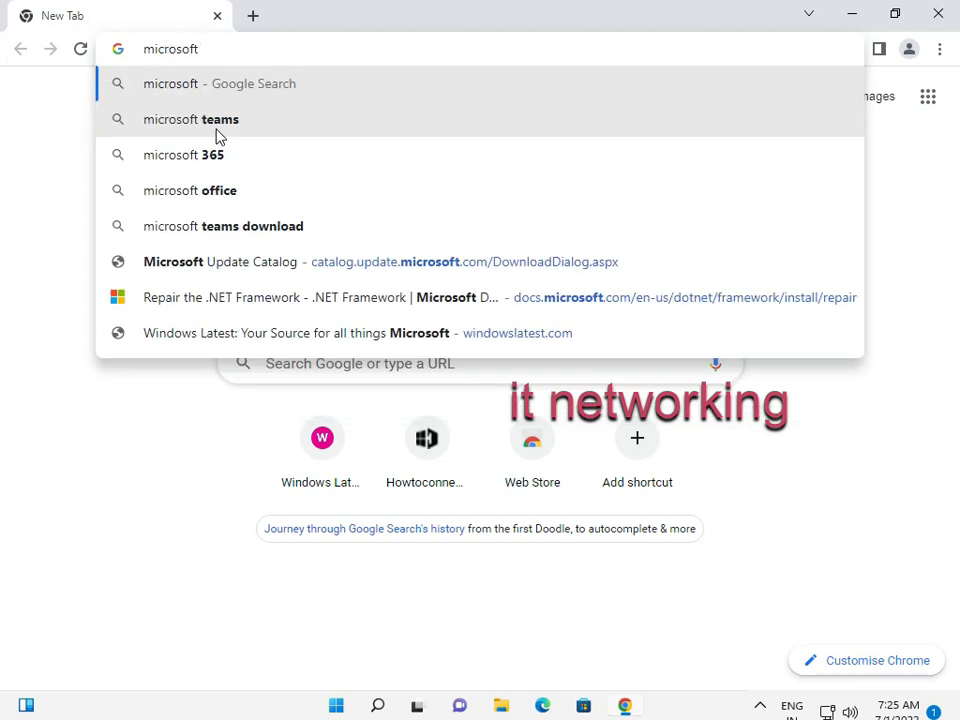
pyautogui.write('update ')
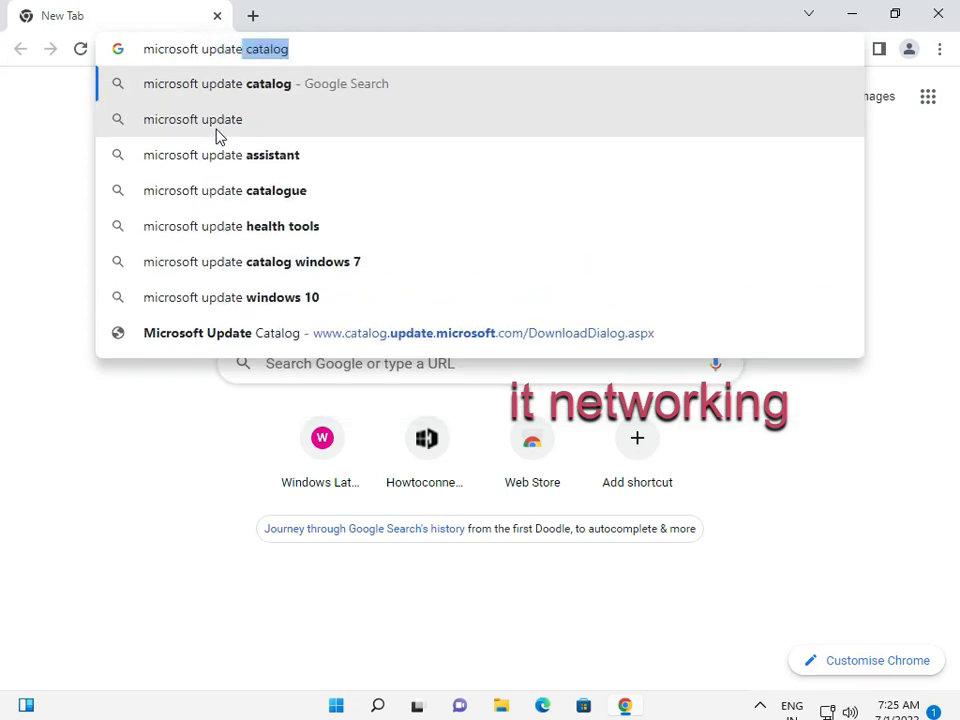
pyautogui.write('cata')
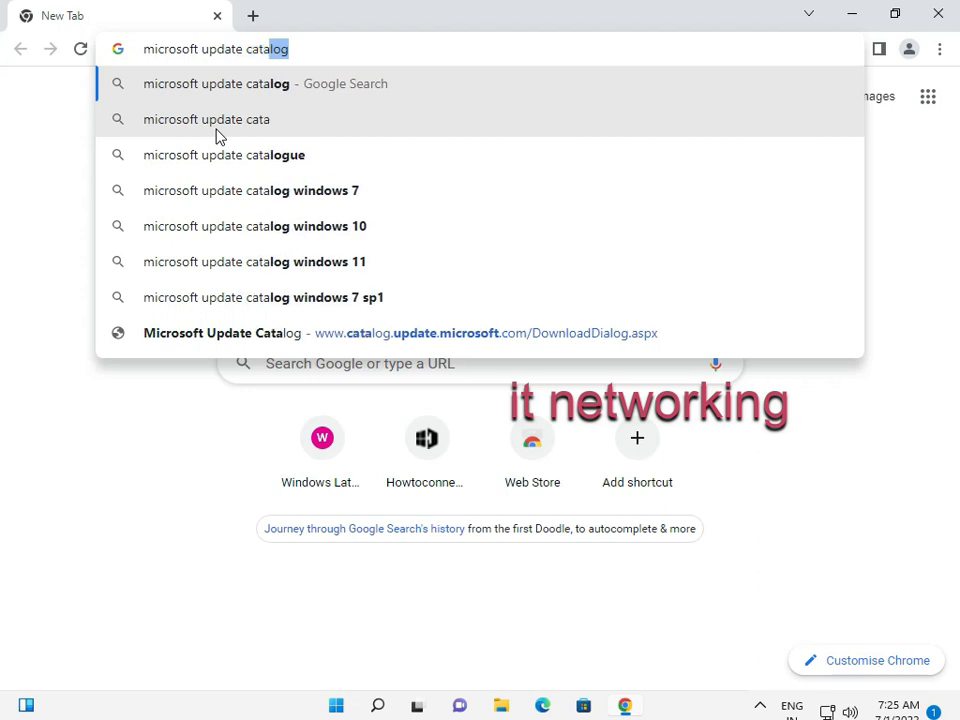
pyautogui.press('Return')
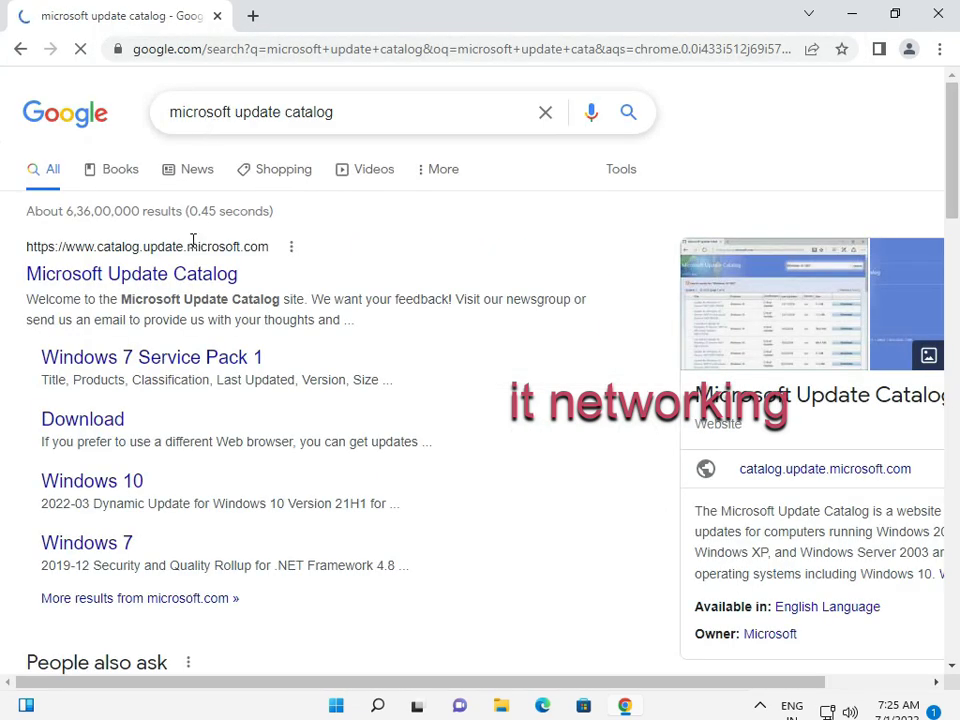
pyautogui.click(189, 277)
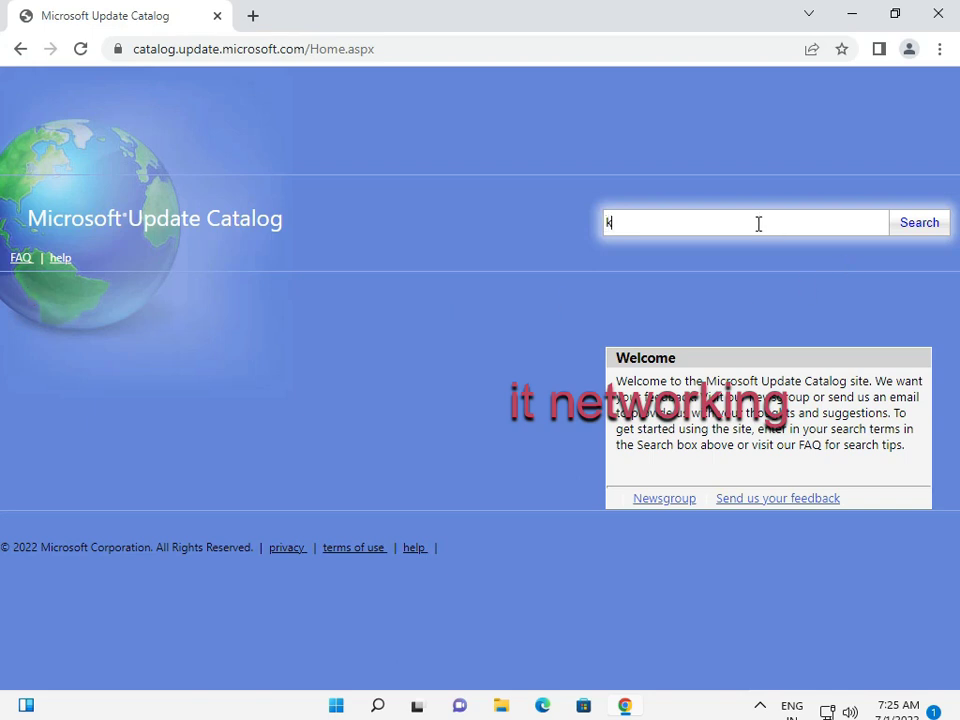
# Step: Search the catalog for kb5014666 and review the 11 2022-06 Cumulative Update Preview results
pyautogui.write('b')
pyautogui.write('5014666')
pyautogui.press('Return')
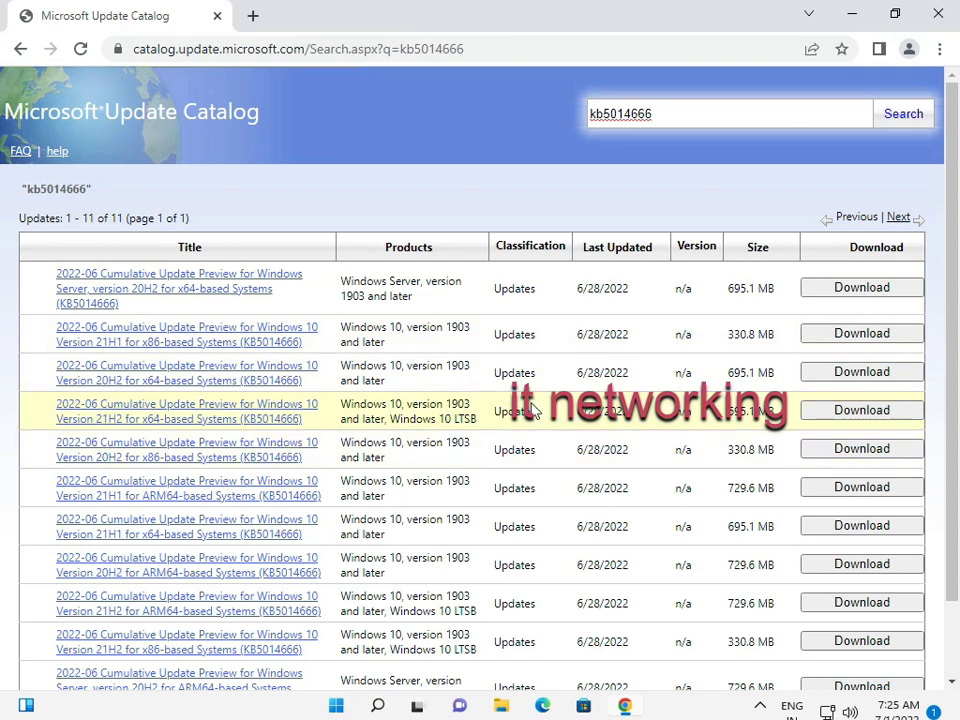
pyautogui.scroll(-2, 543, 420)
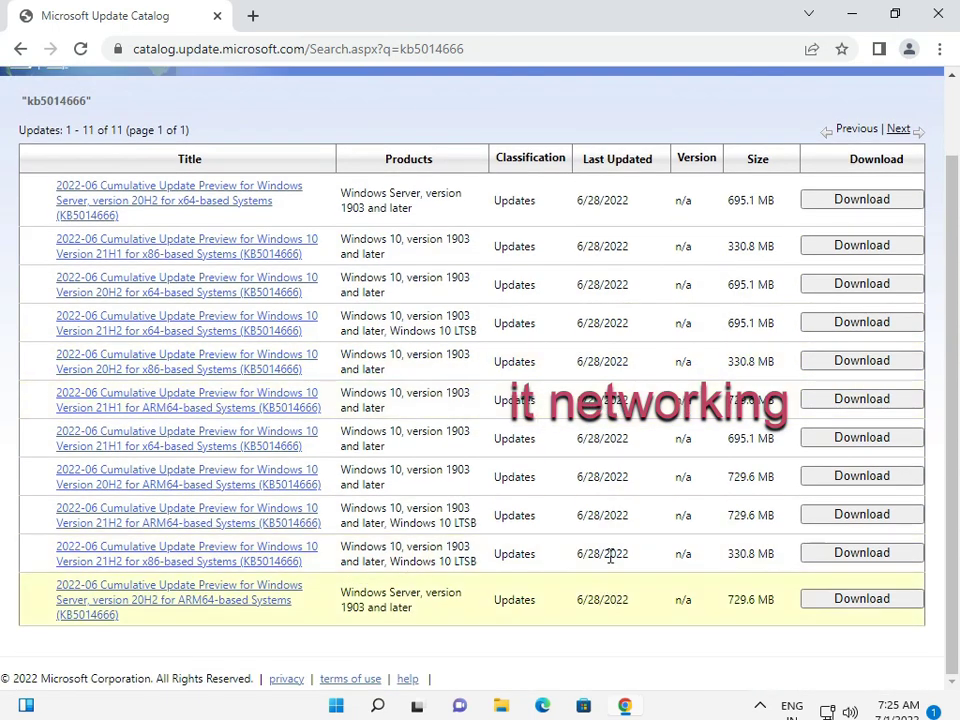
pyautogui.scroll(2, 620, 370)
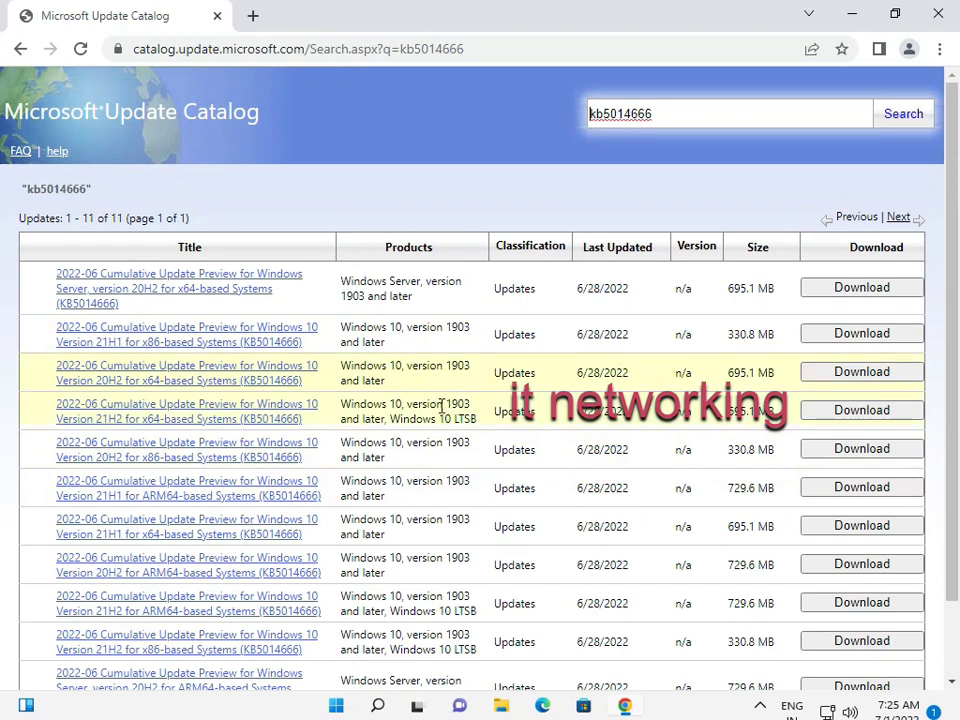
pyautogui.scroll(-2, 426, 455)
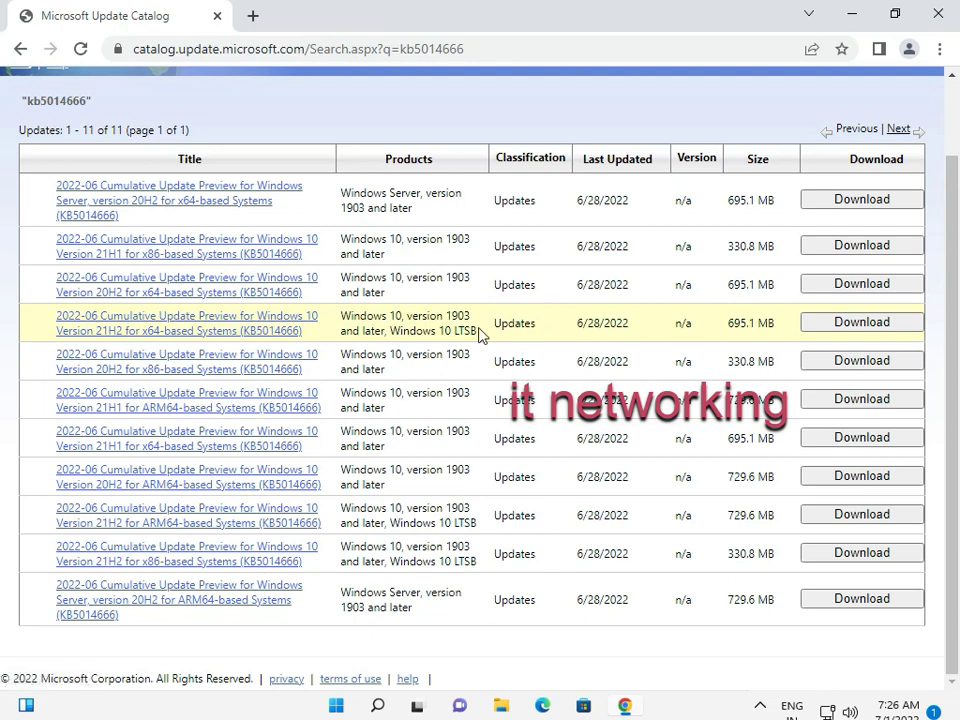
# Step: Download the Windows 10 21H2 x64 KB5014666 .msu file and run it in the standalone installer
pyautogui.click(845, 324)
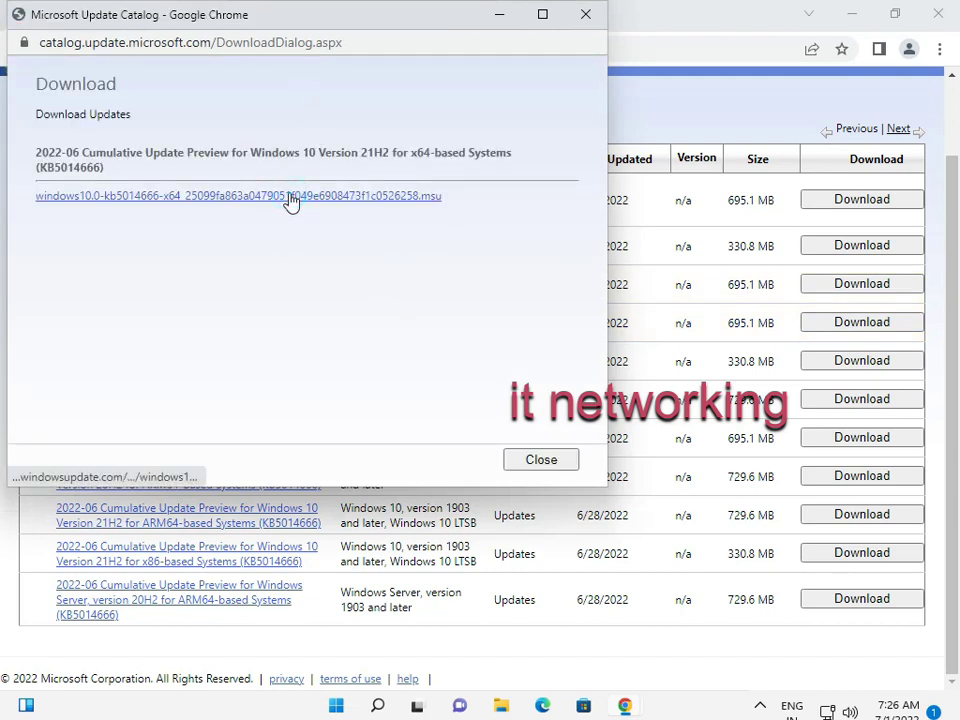
pyautogui.click(290, 198)
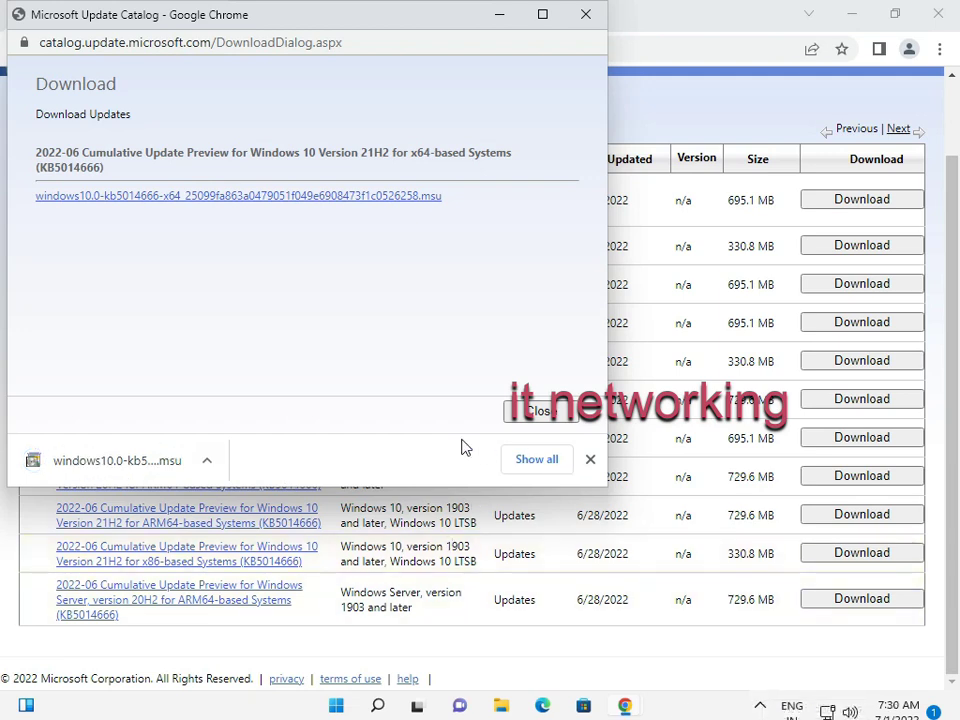
pyautogui.click(207, 460)
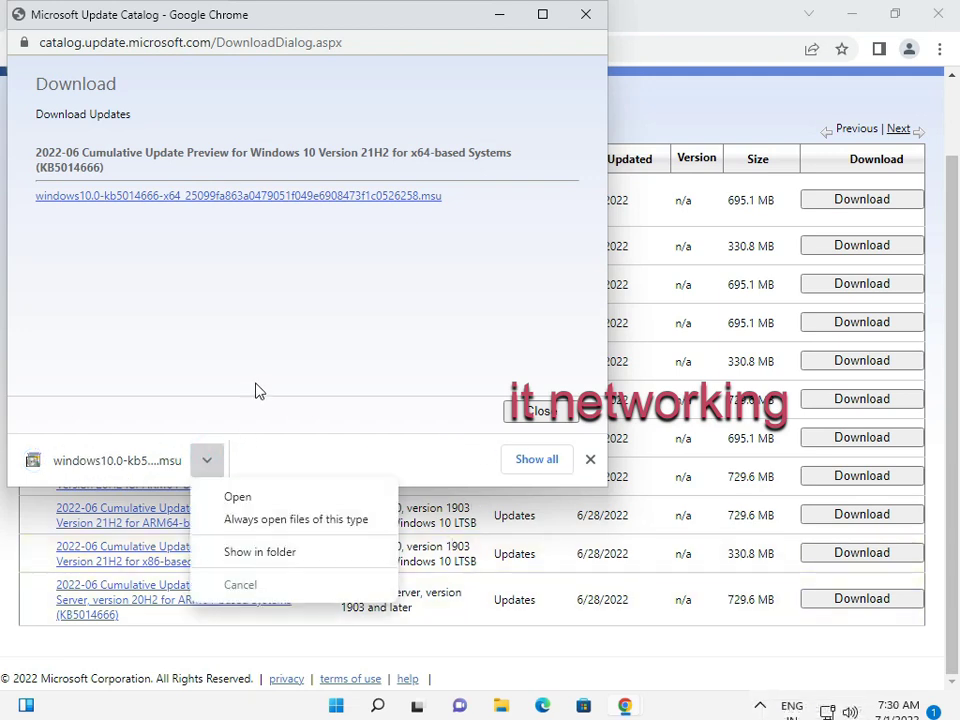
pyautogui.click(274, 495)
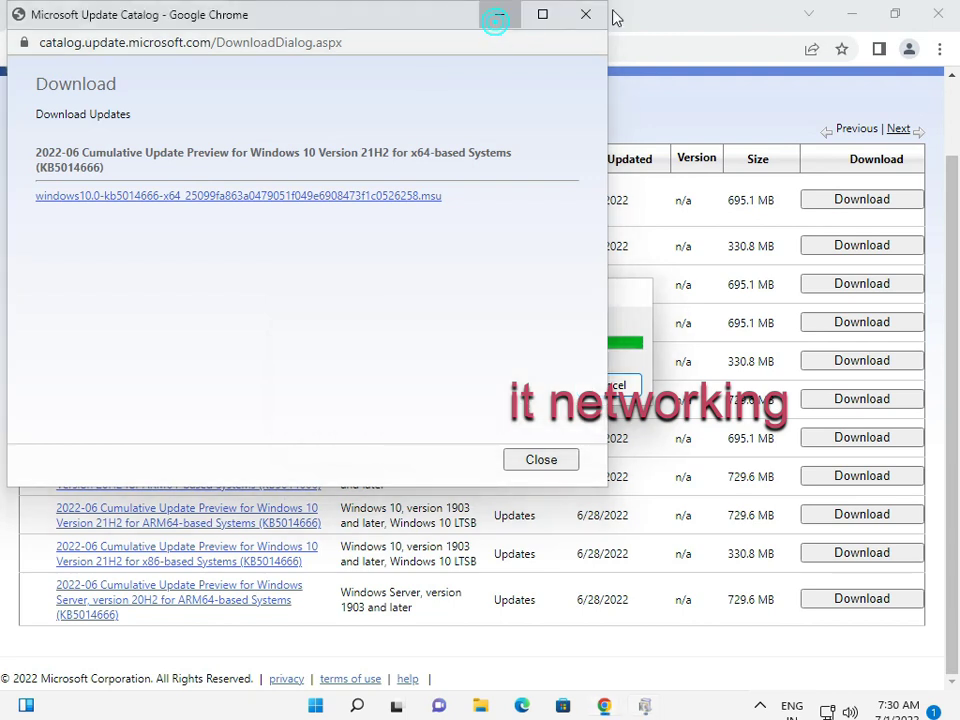
pyautogui.click(499, 14)
# Step: Open This PC's properties and confirm Windows 11 Pro version 21H2, OS build 22000.739
pyautogui.click(850, 15)
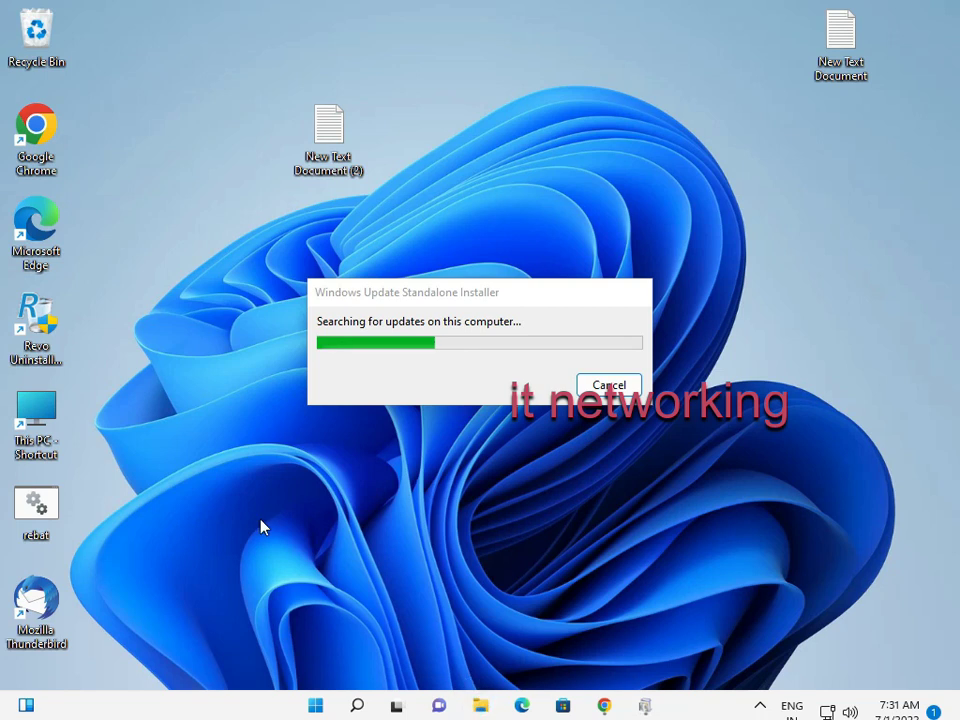
pyautogui.press('super+e')
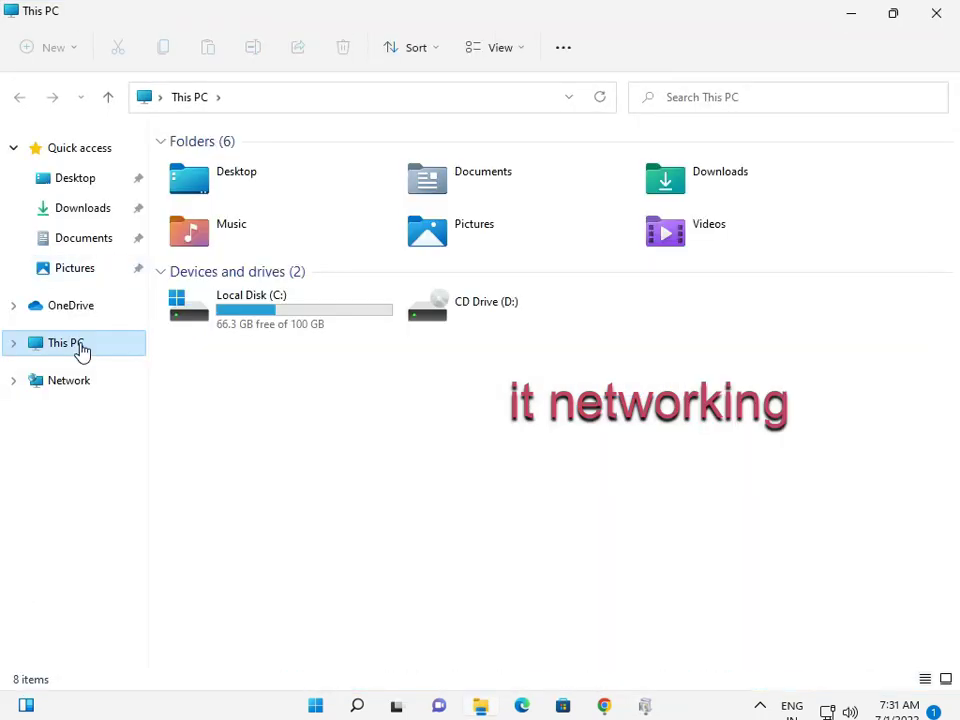
pyautogui.rightClick(87, 355)
pyautogui.click(191, 572)
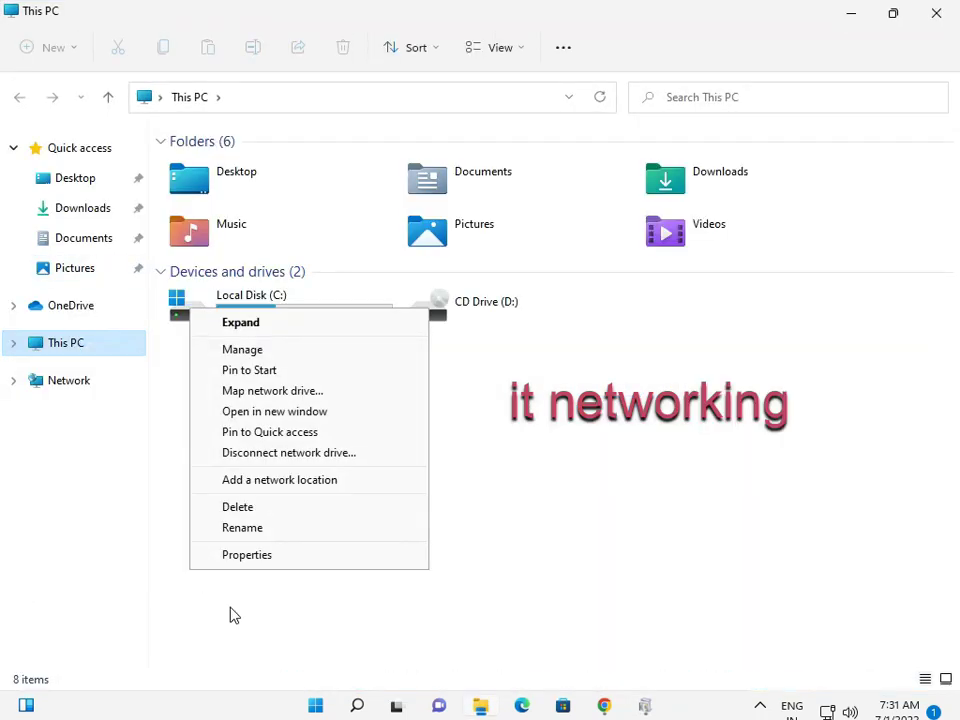
pyautogui.click(280, 562)
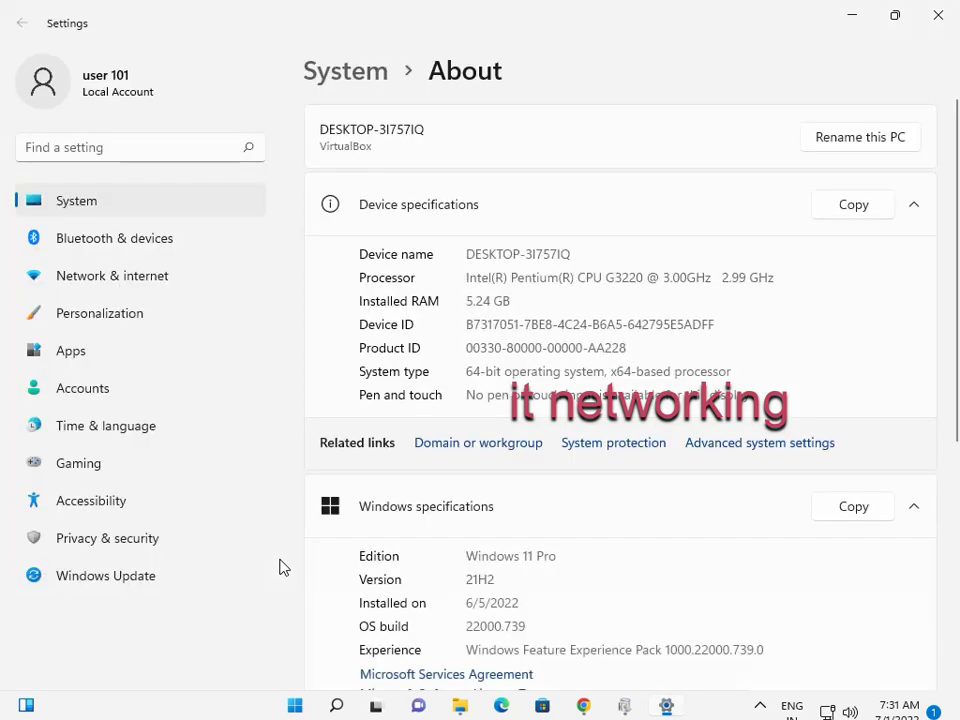
pyautogui.moveTo(497, 581)
pyautogui.mouseDown()
pyautogui.moveTo(469, 581)
pyautogui.moveTo(490, 581)
pyautogui.mouseUp()
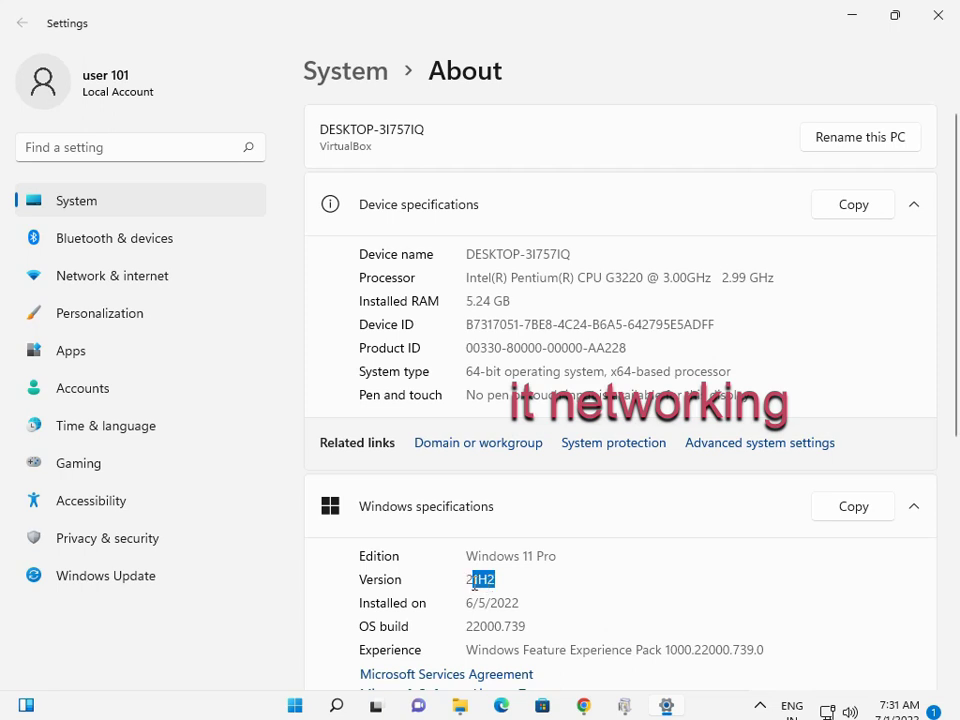
pyautogui.click(846, 20)
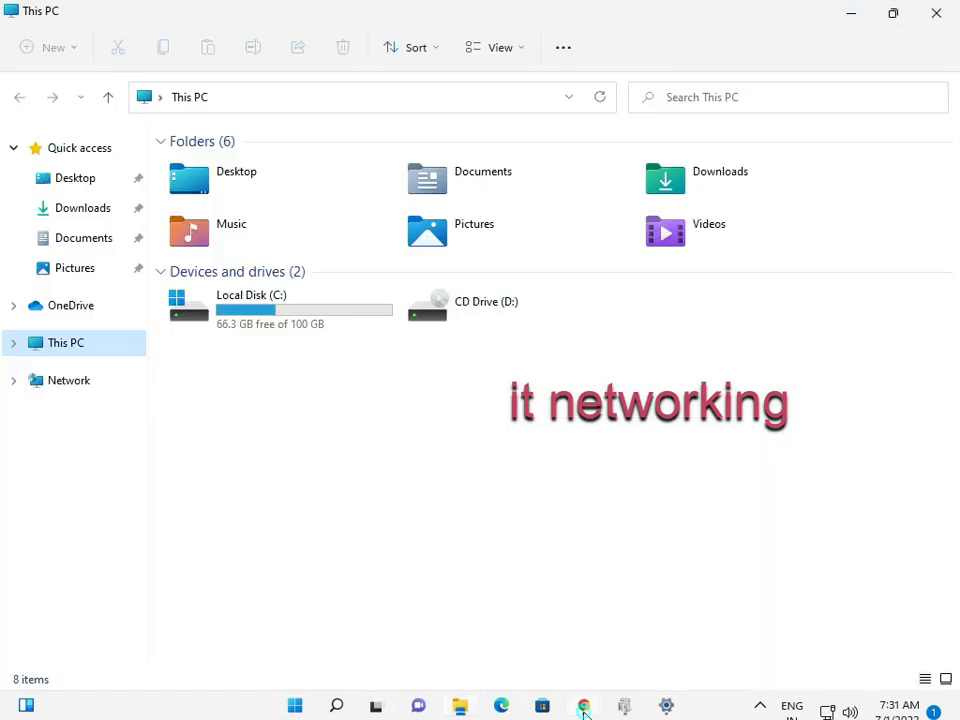
# Step: Bring the still-searching KB5014666 installer dialog forward beside the Chrome catalog results
pyautogui.moveTo(583, 705)
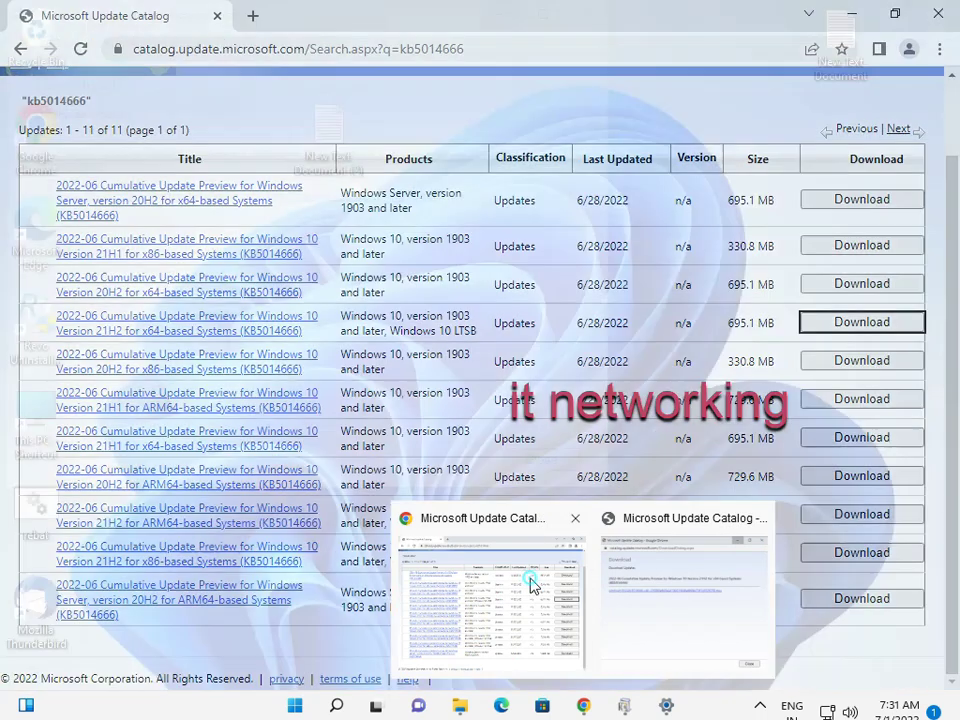
pyautogui.click(529, 577)
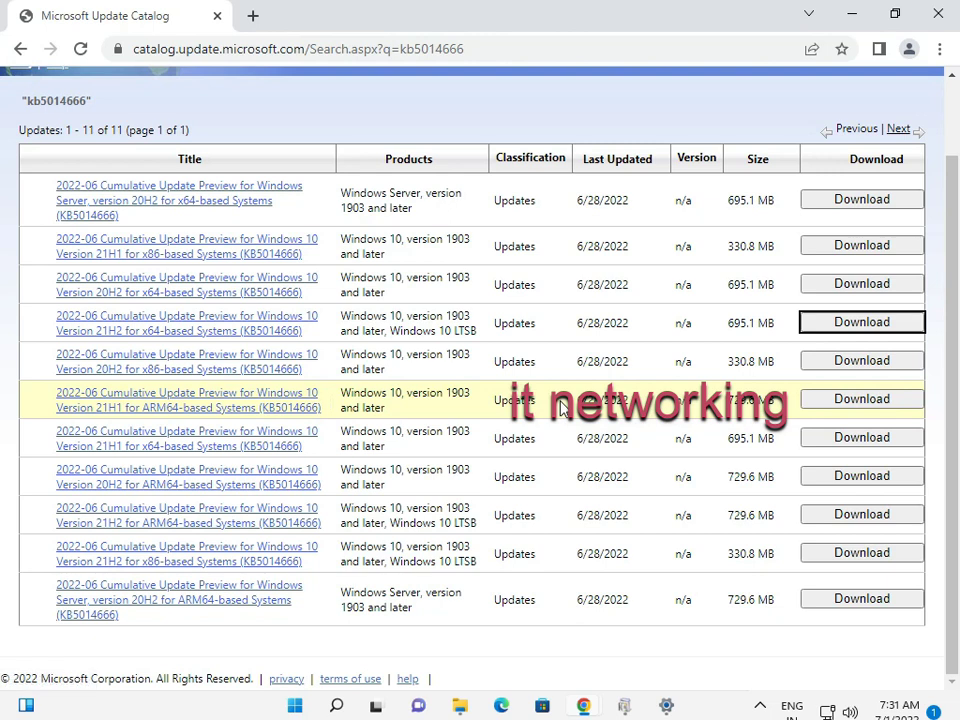
pyautogui.click(625, 706)
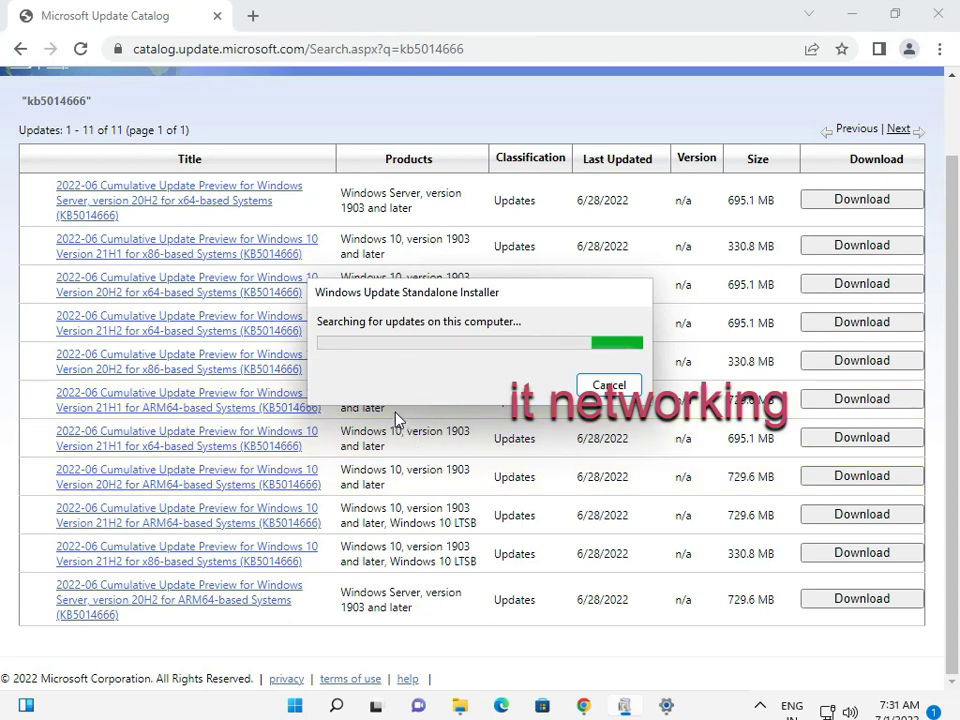